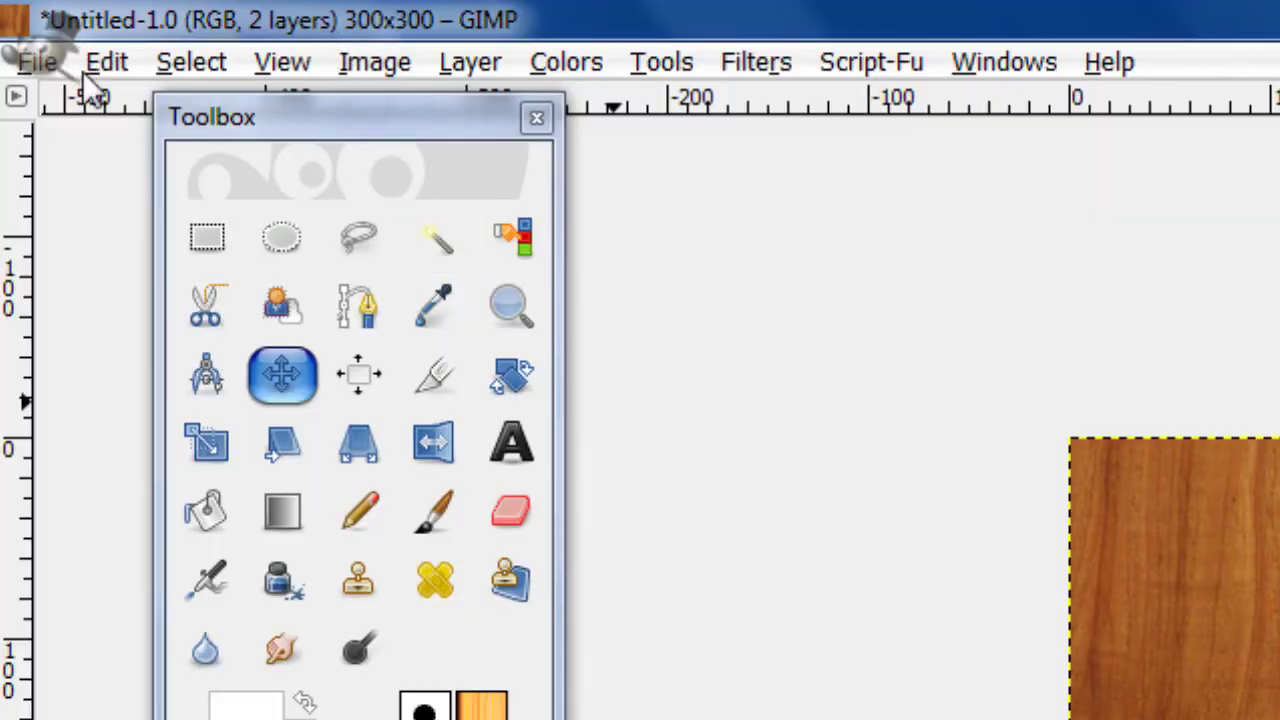
Create a new 300×300 image and enlarge its window.
click(37, 62)
click(100, 106)
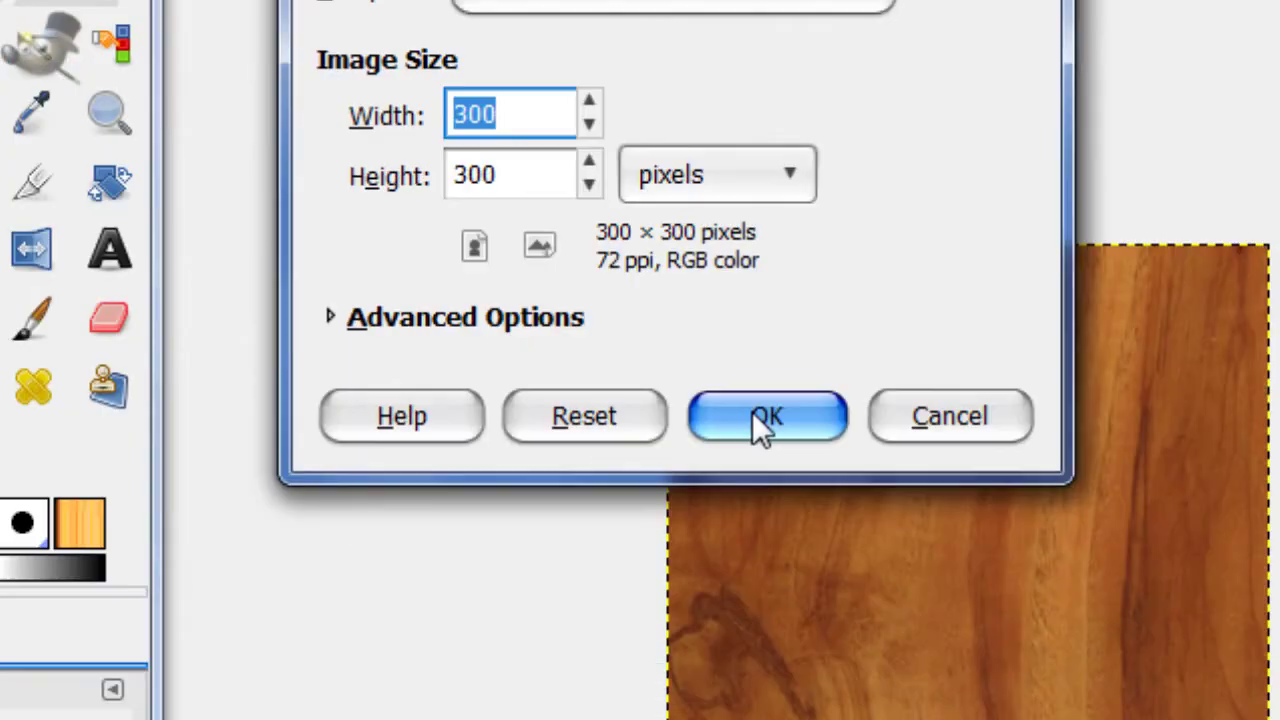
click(756, 610)
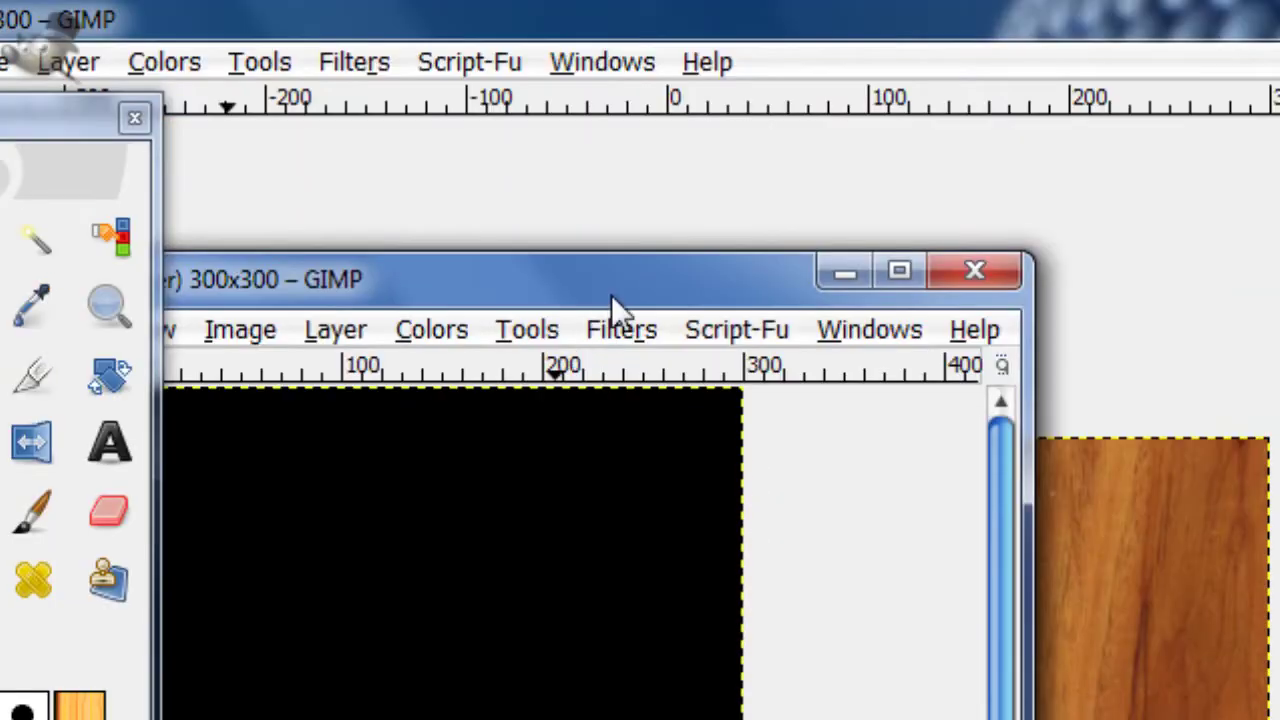
double_click(615, 290)
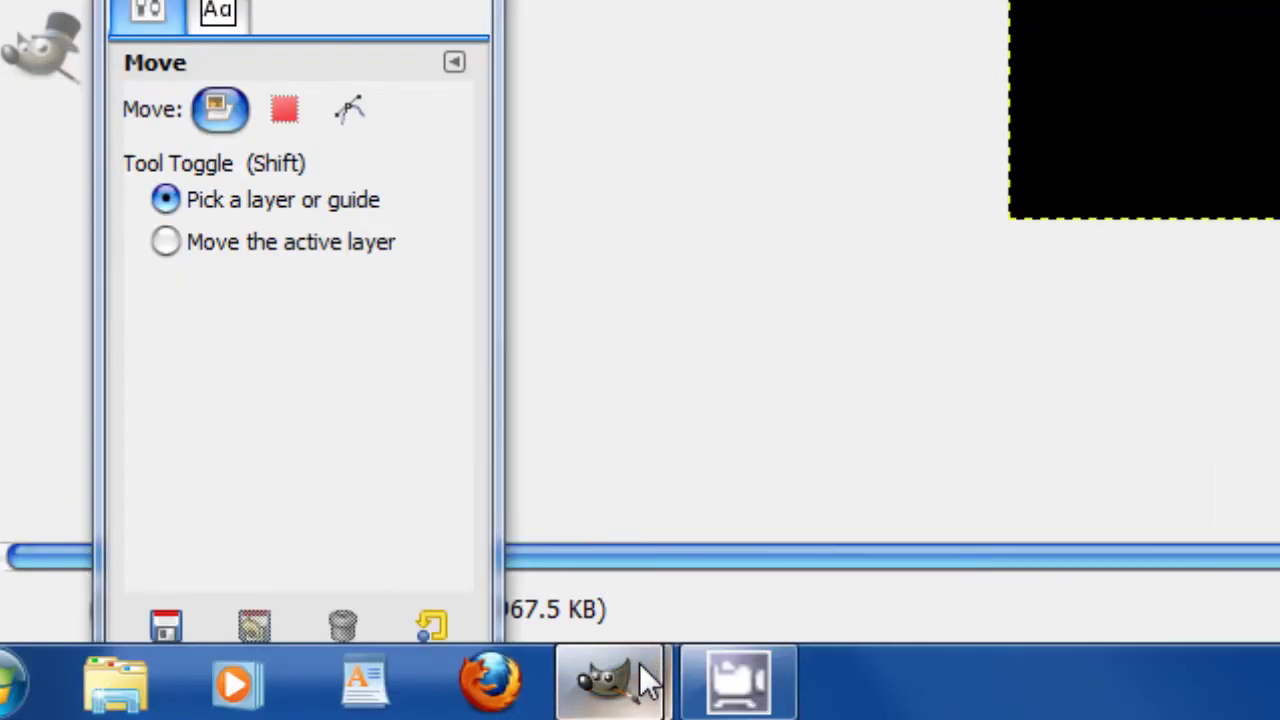
Paste the wood texture layer into the new image and delete its black Background layer.
mouse_move(580, 670)
click(400, 470)
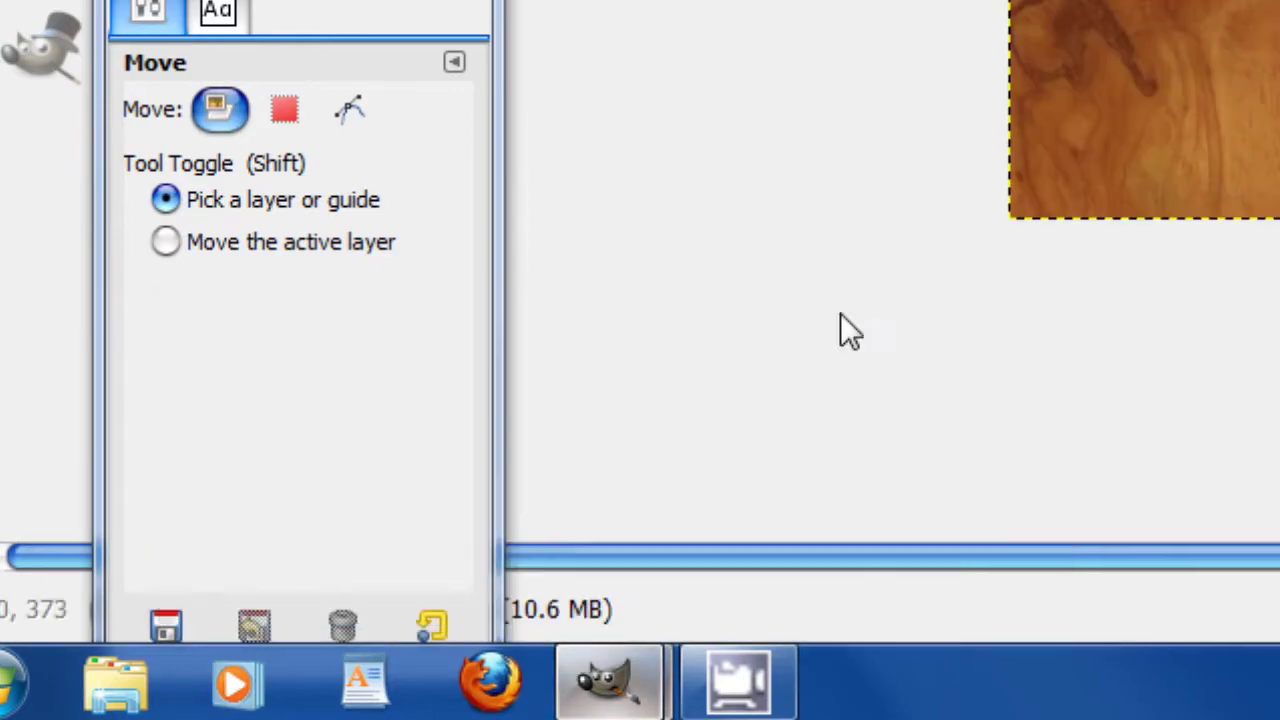
click(846, 360)
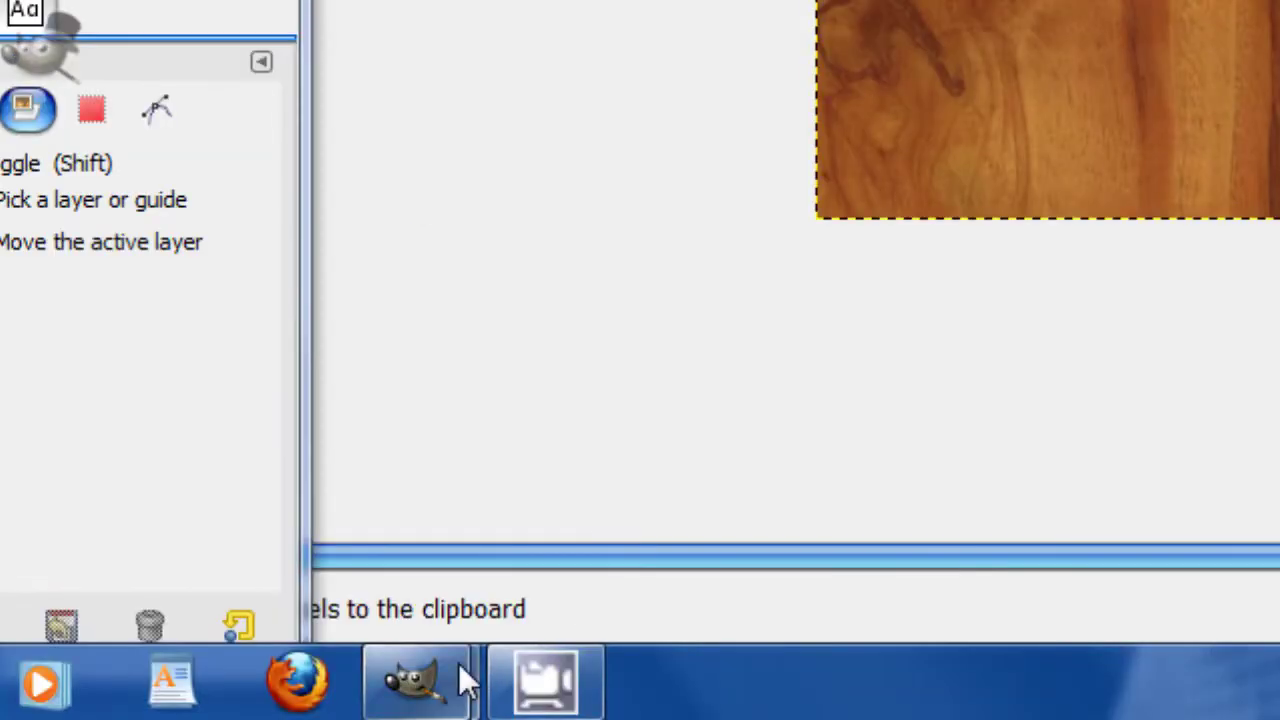
click(609, 530)
key(ctrl+v)
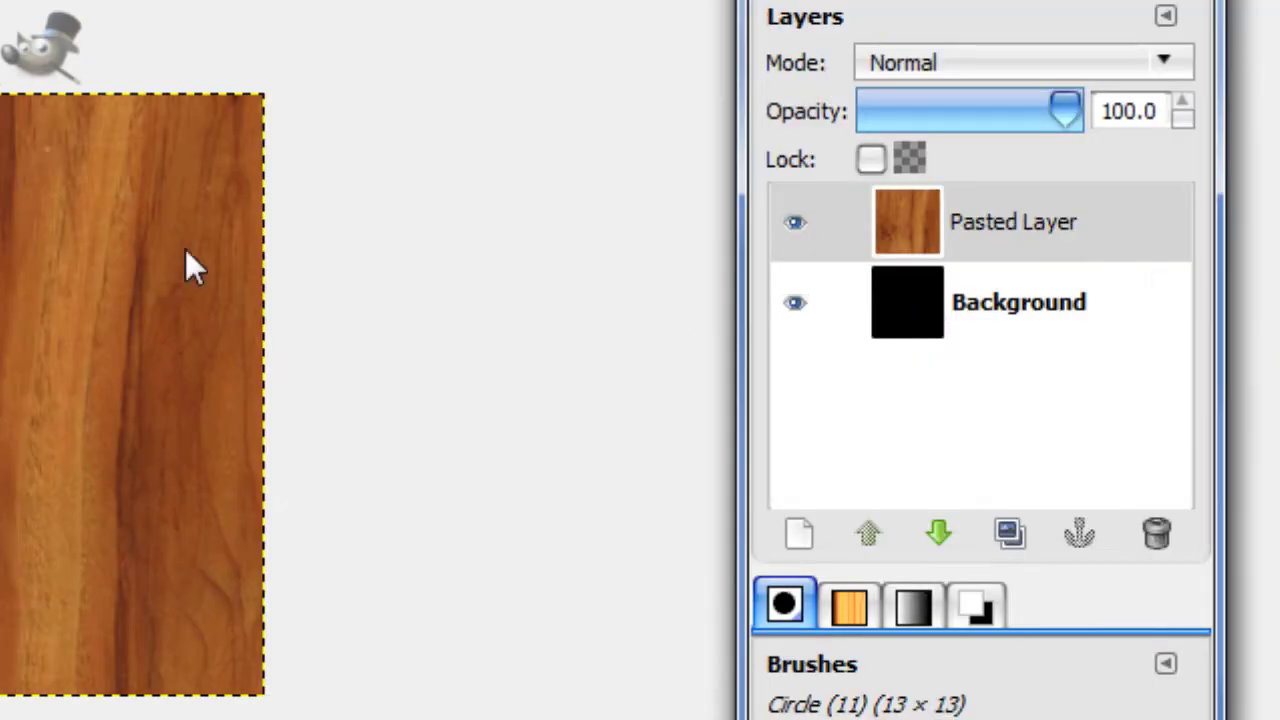
click(867, 322)
click(1156, 533)
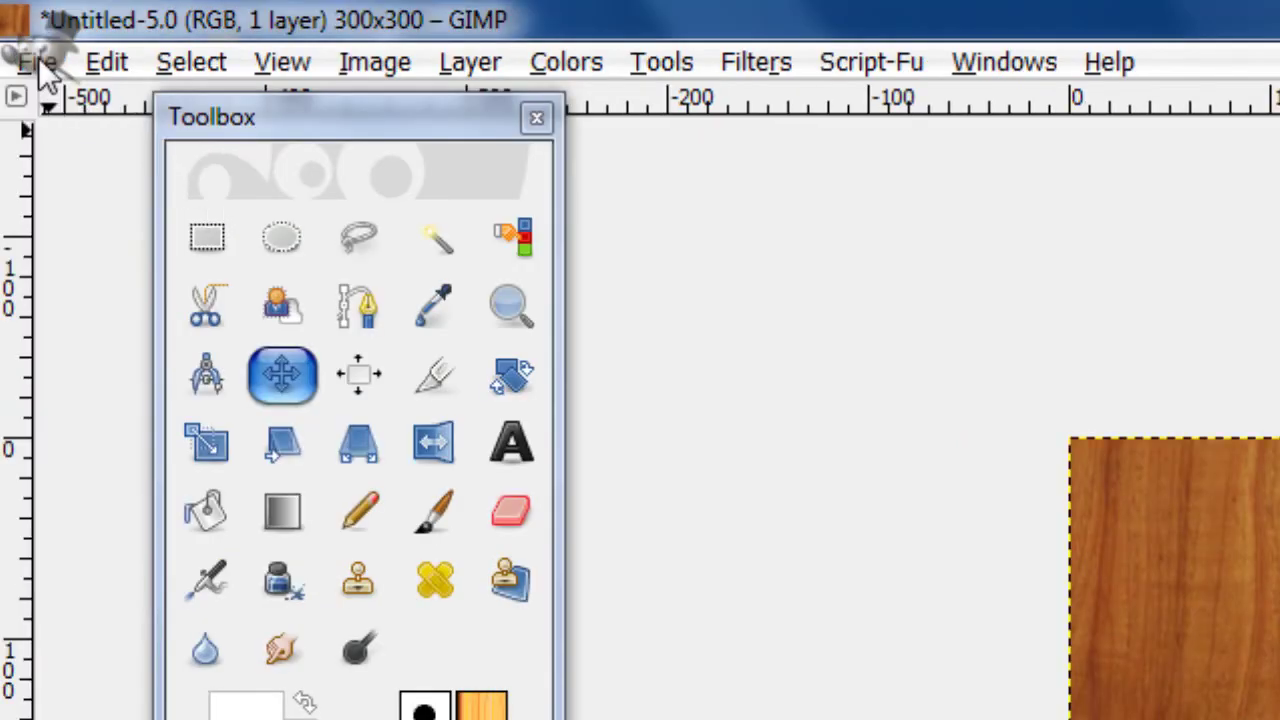
Open gimpwizlogo.png as a new layer over the wood.
click(38, 57)
click(197, 252)
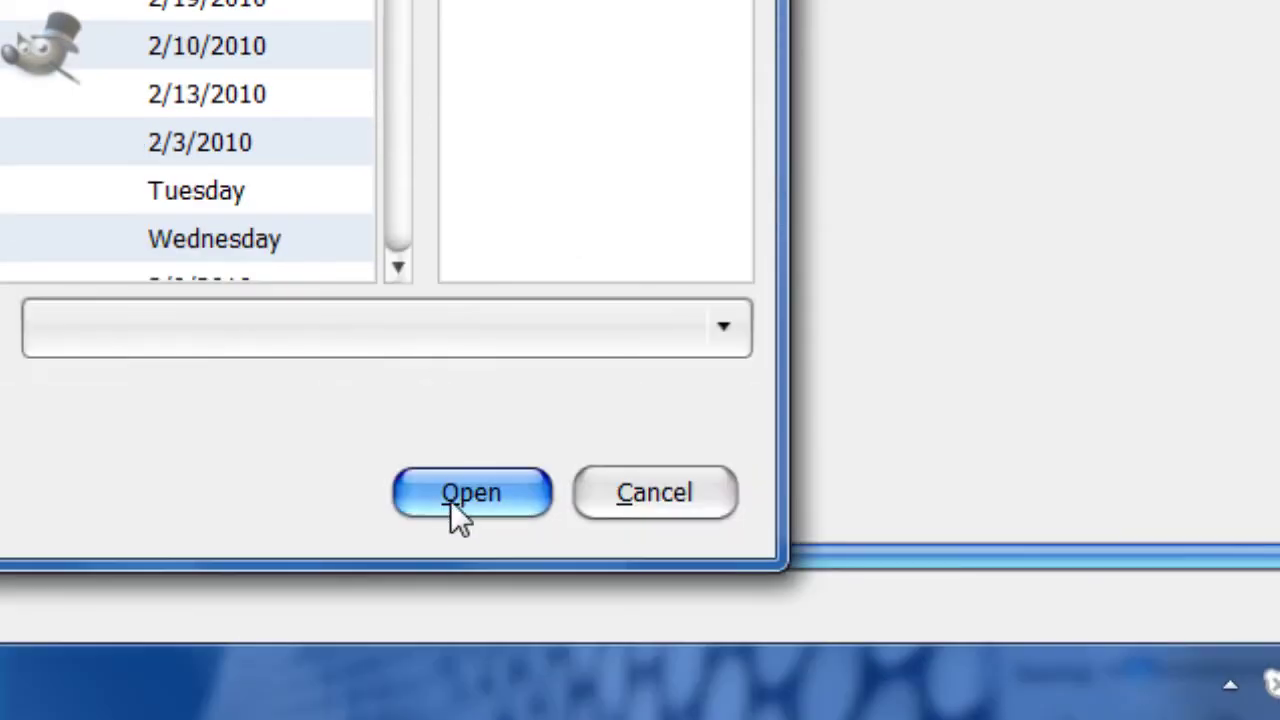
click(452, 500)
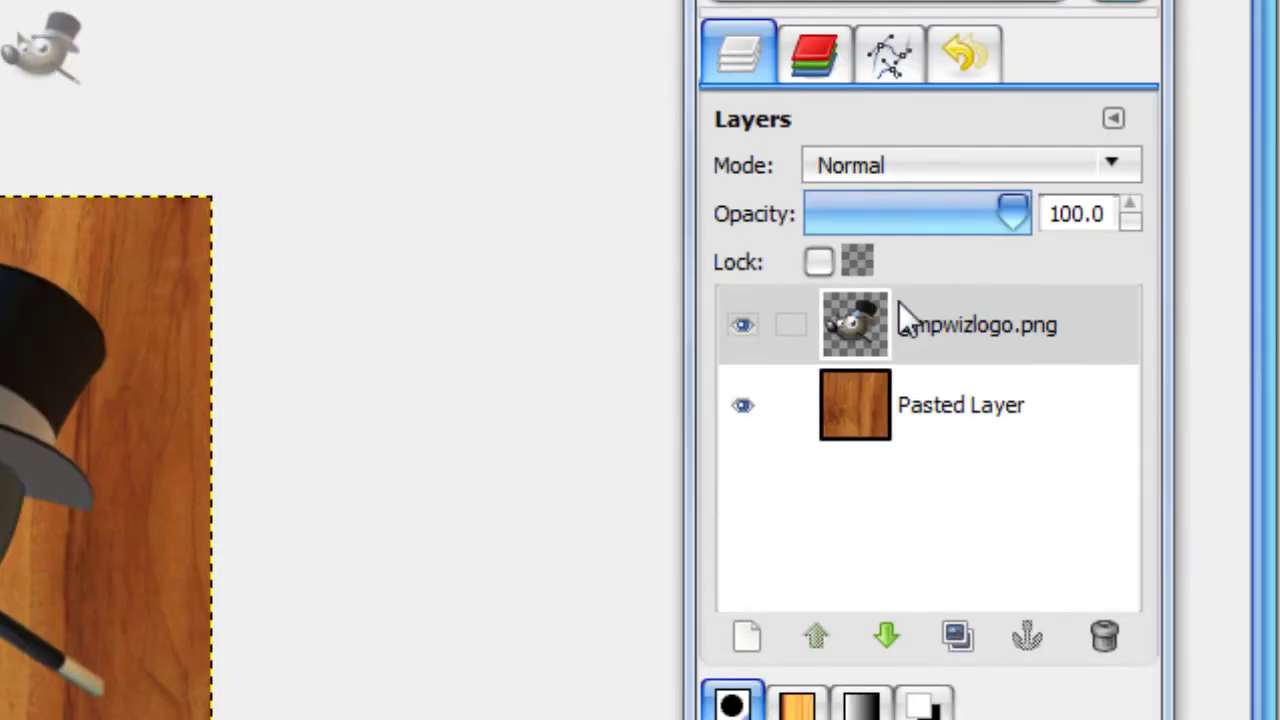
Desaturate the gimpwizlogo.png layer to grey.
click(893, 124)
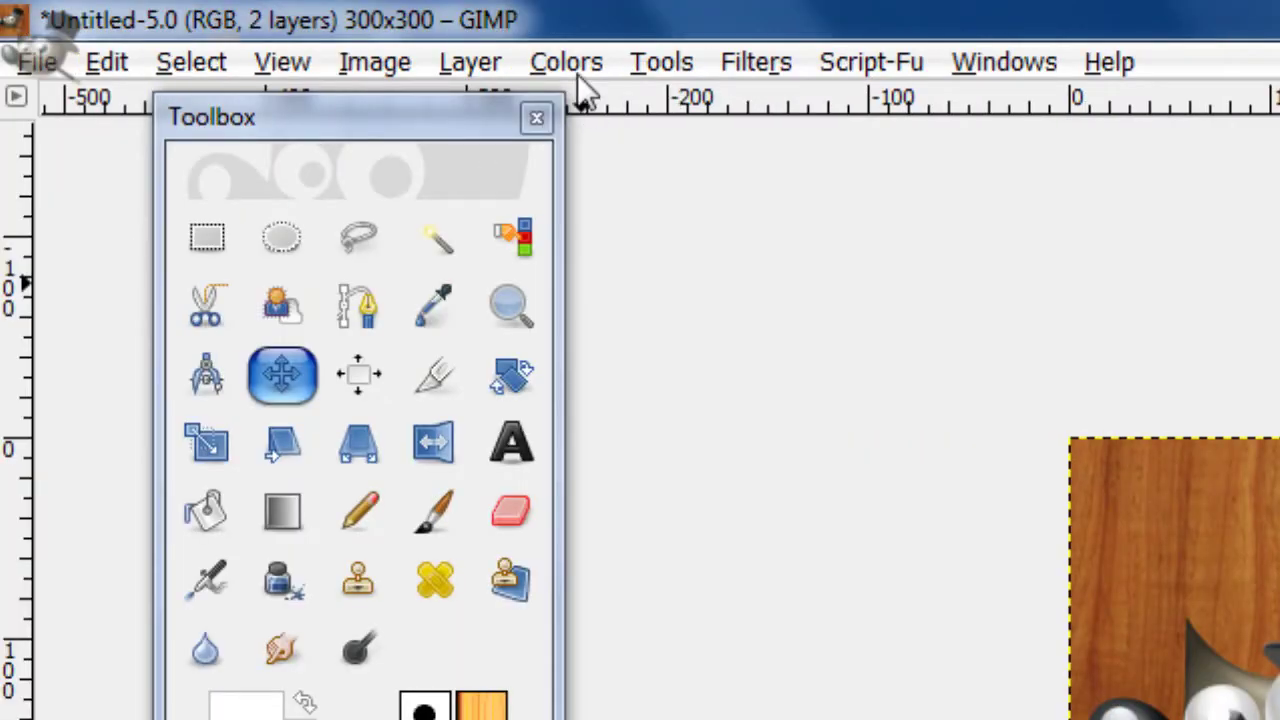
click(303, 62)
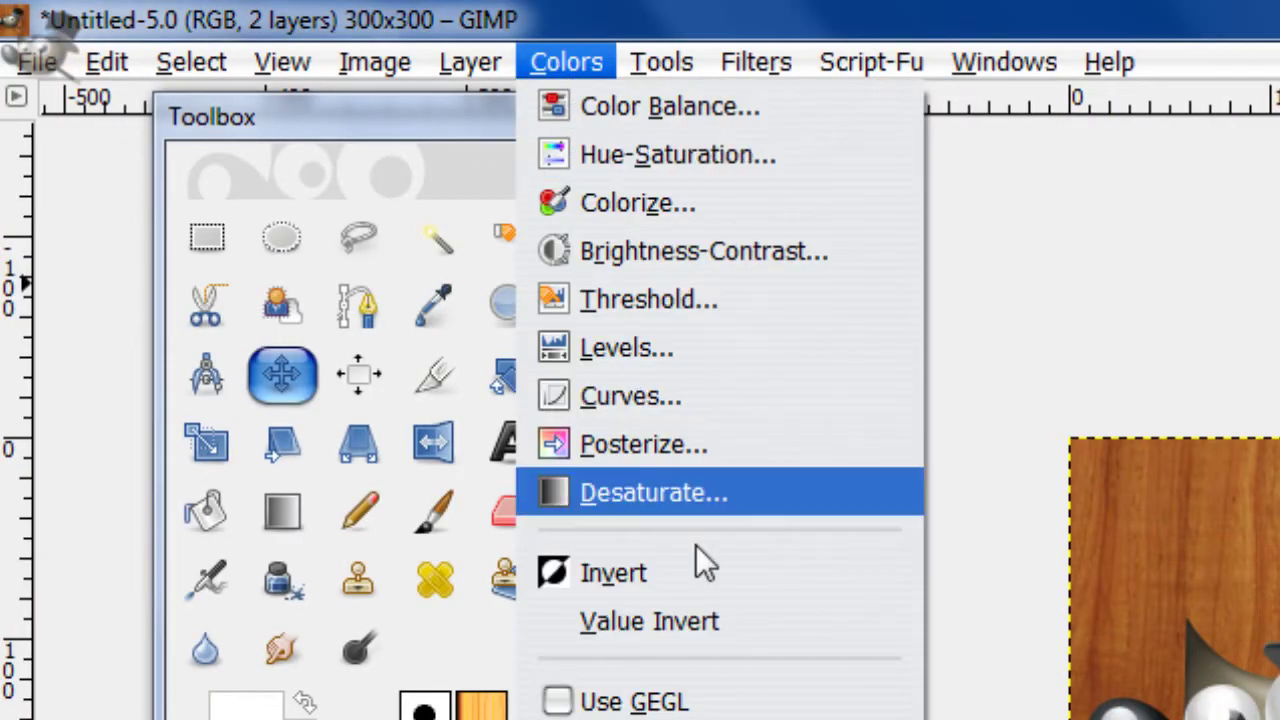
click(420, 506)
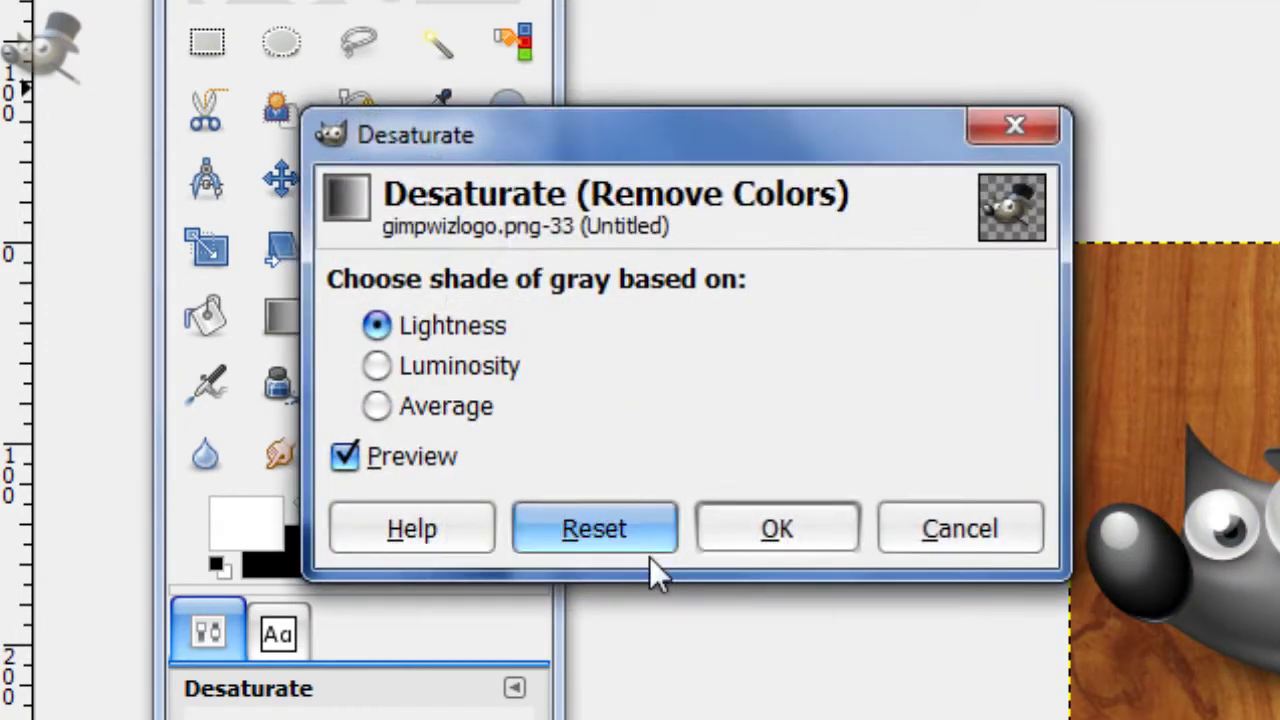
click(757, 530)
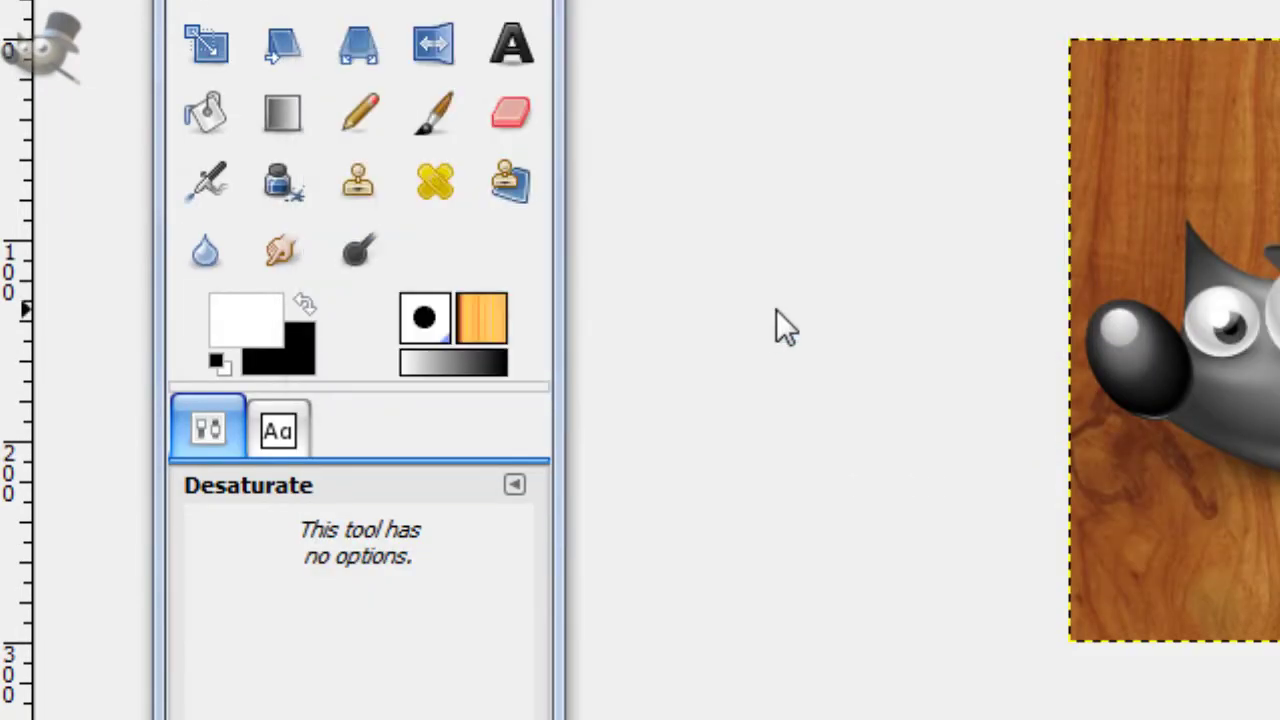
click(432, 310)
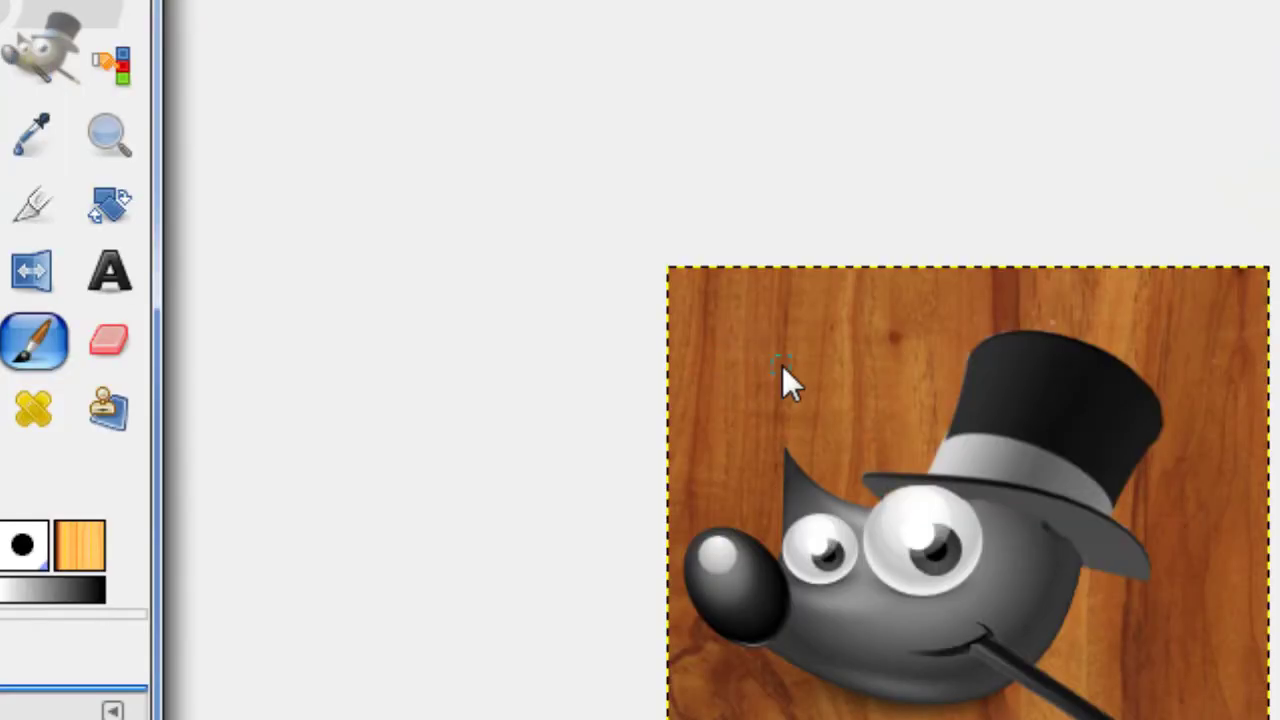
Paint a short white stroke and a white dab near the mascot on the gimpwizlogo.png layer.
drag(783, 176, 804, 190)
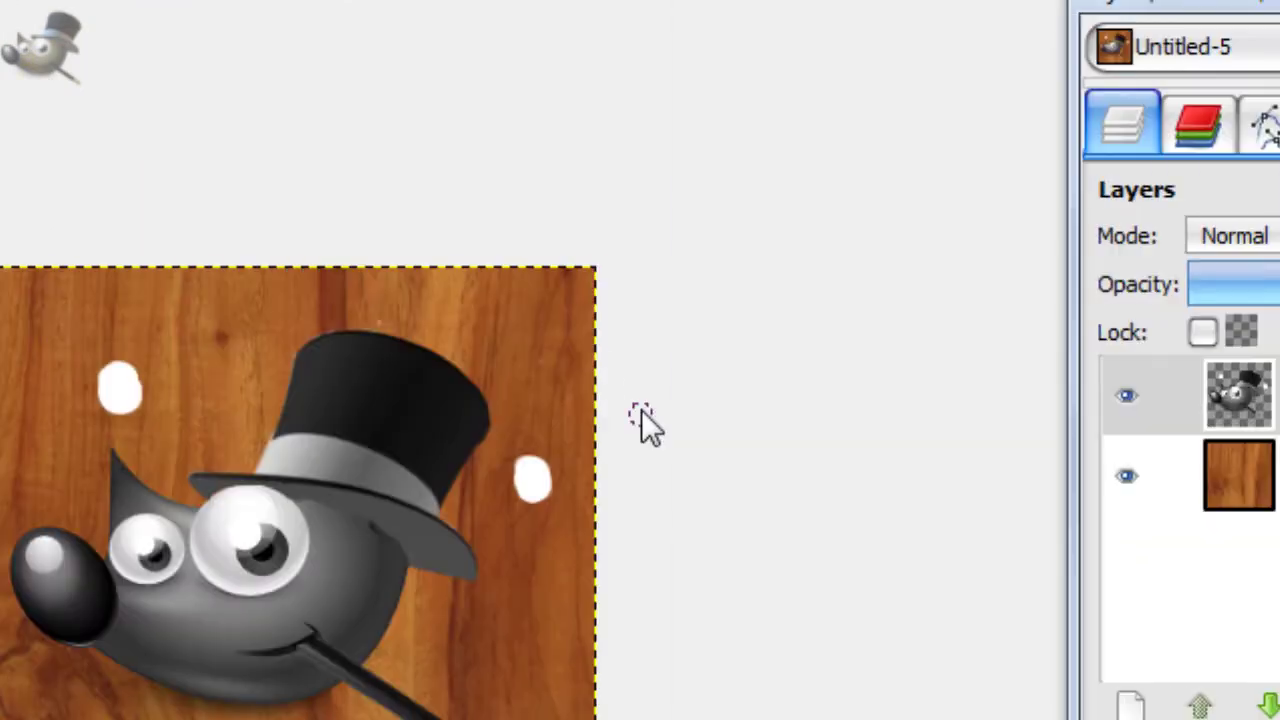
click(801, 329)
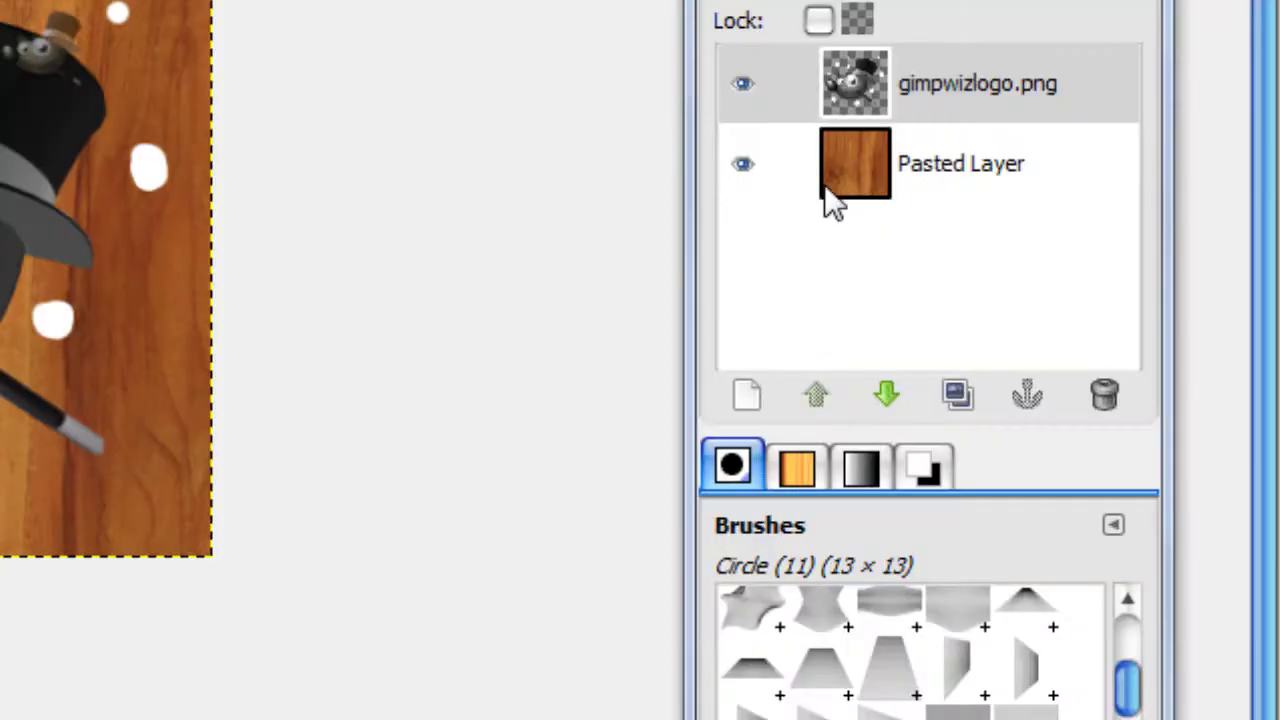
click(903, 303)
Duplicate the gimpwizlogo.png layer, hide the original, and open Lighting Effects on the copy.
click(973, 383)
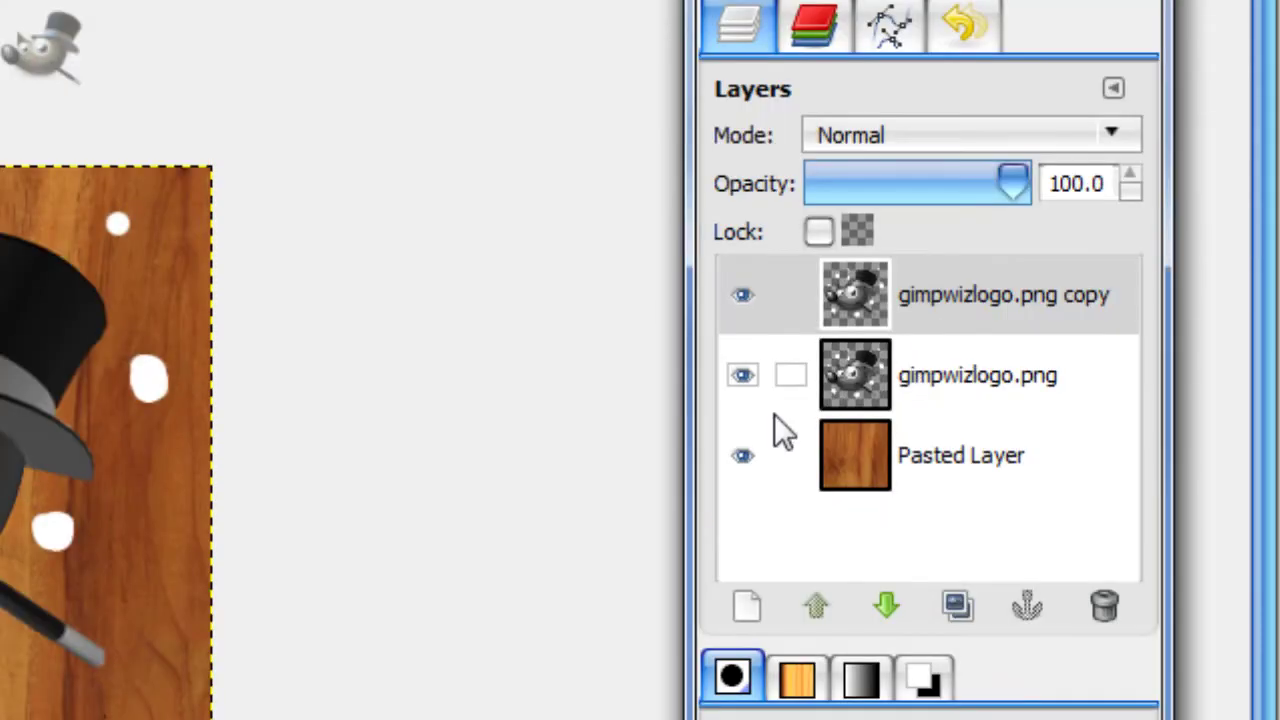
click(750, 380)
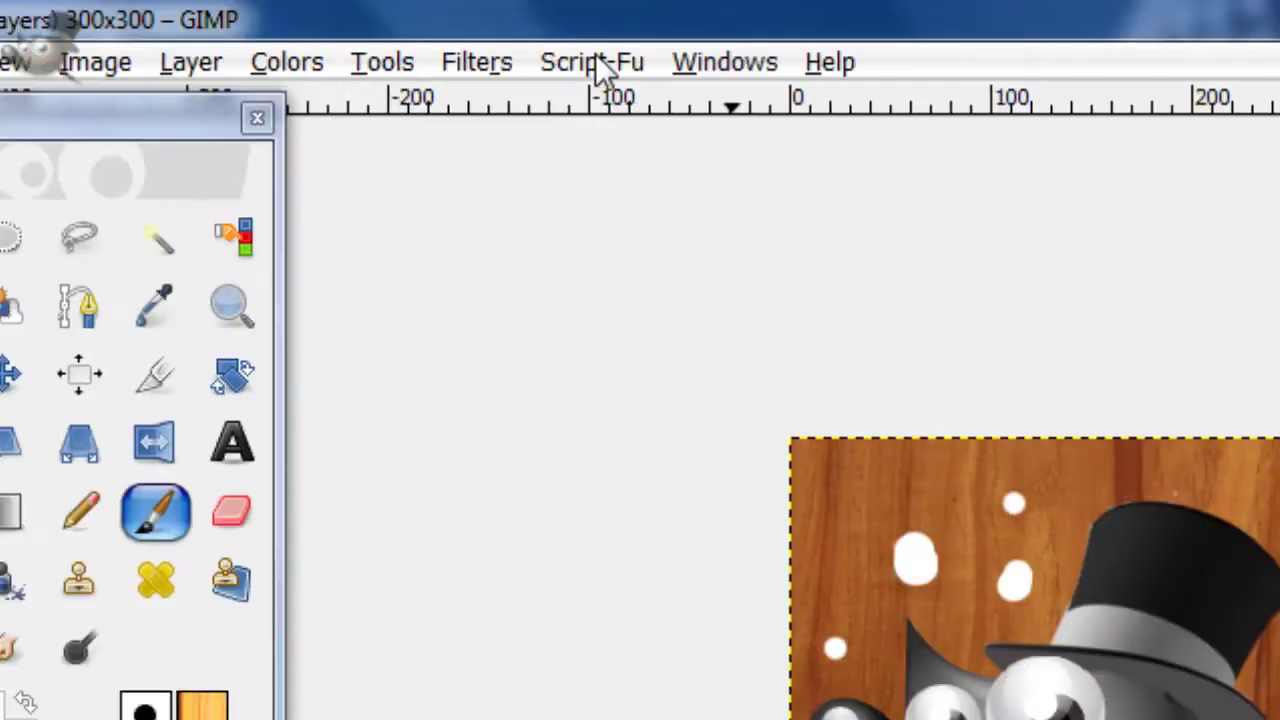
click(470, 62)
mouse_move(580, 478)
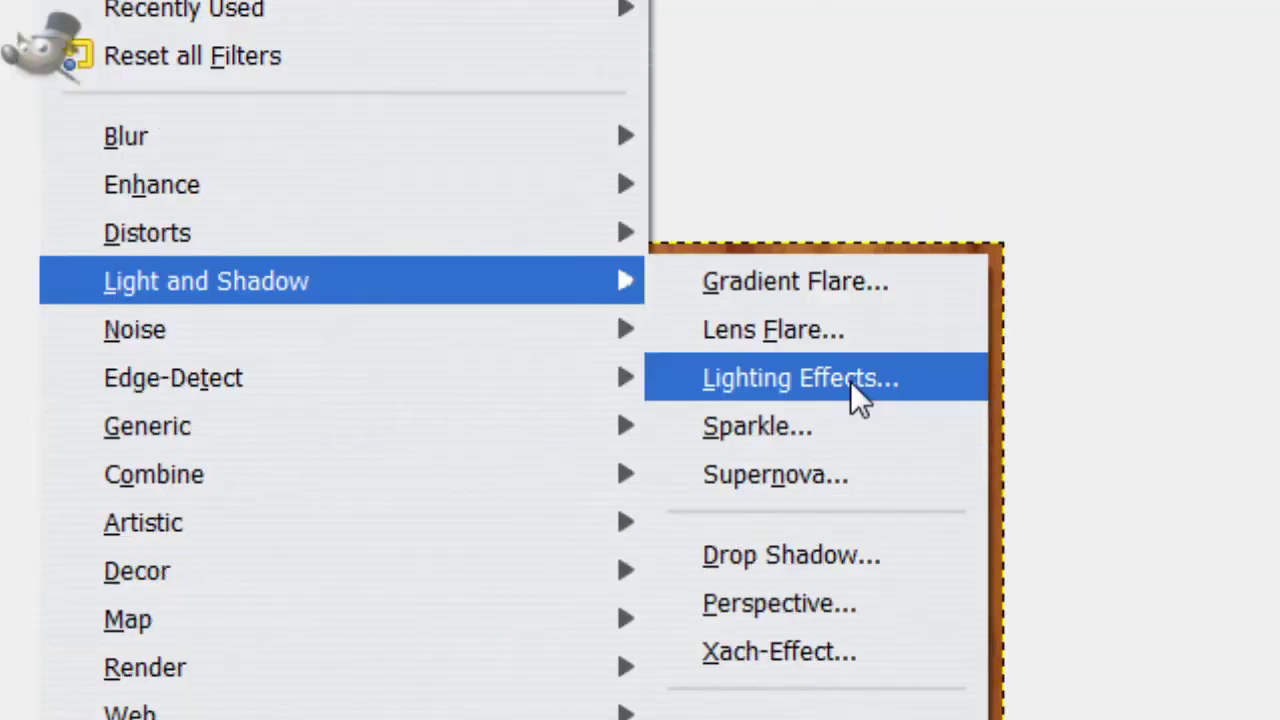
click(1236, 576)
Review Light 1, then set Light 2 as a white directional light at 2.00, -1.00, 1.00.
click(641, 120)
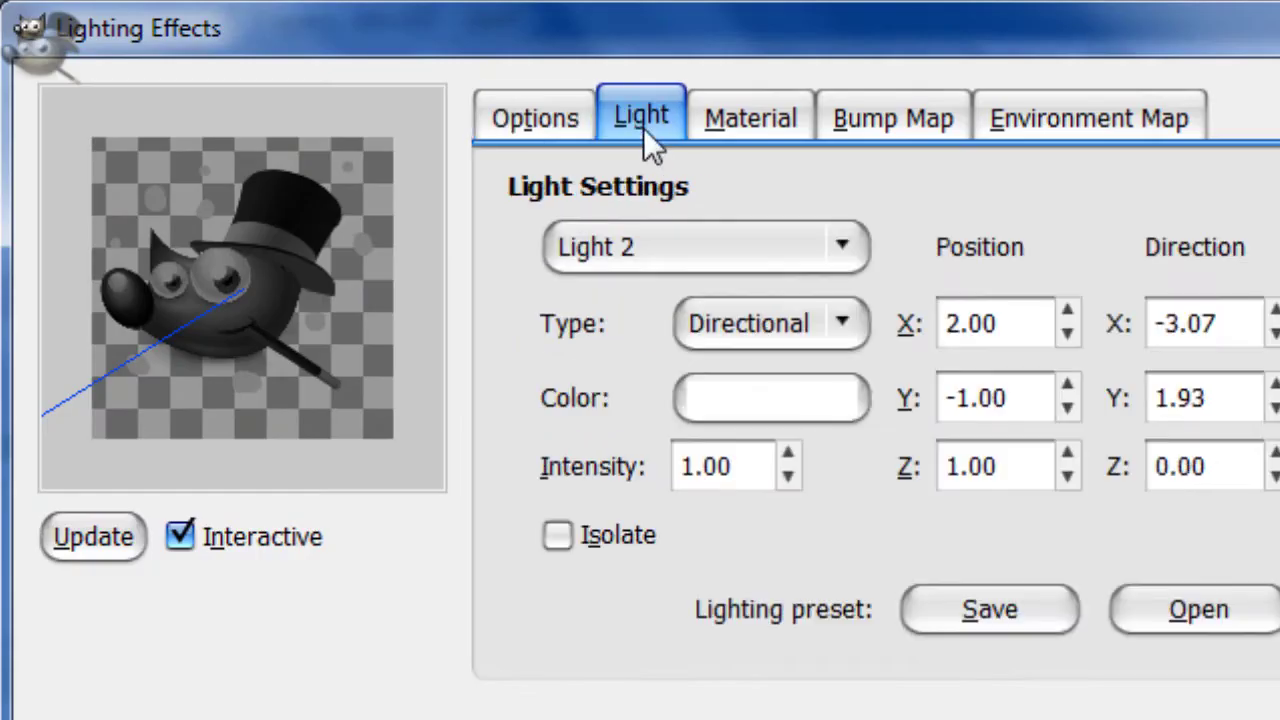
click(730, 244)
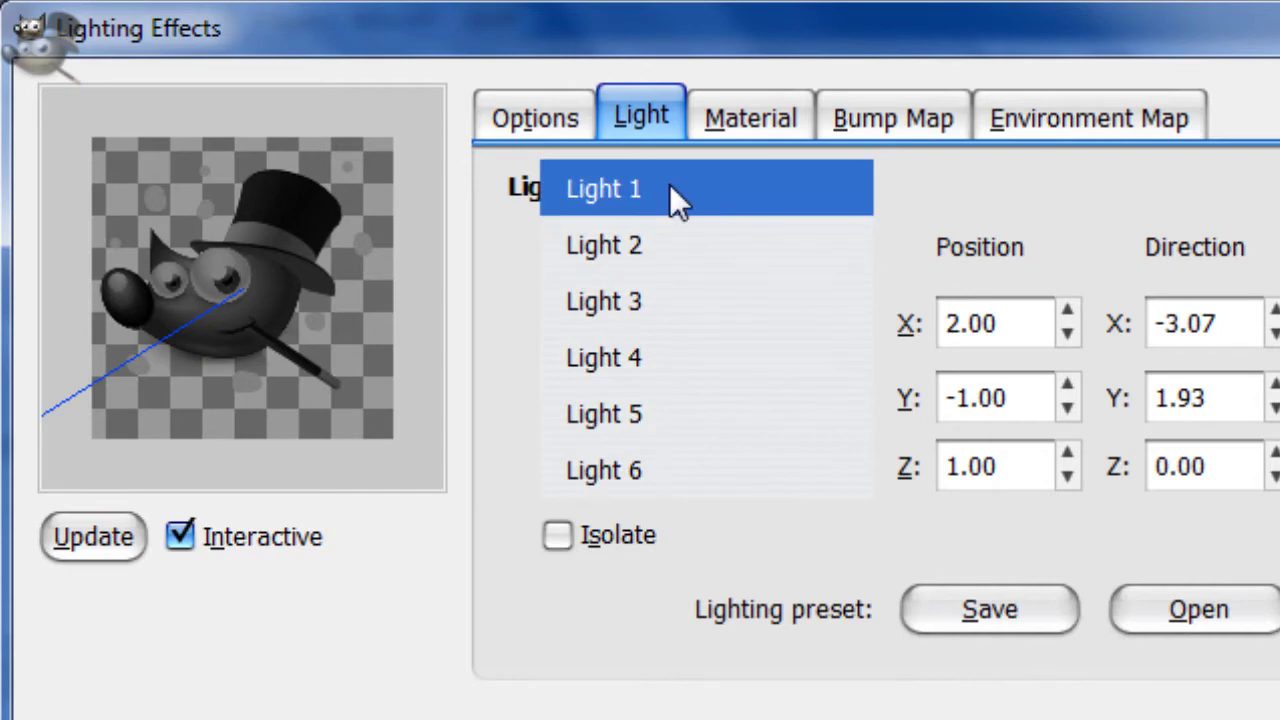
click(675, 195)
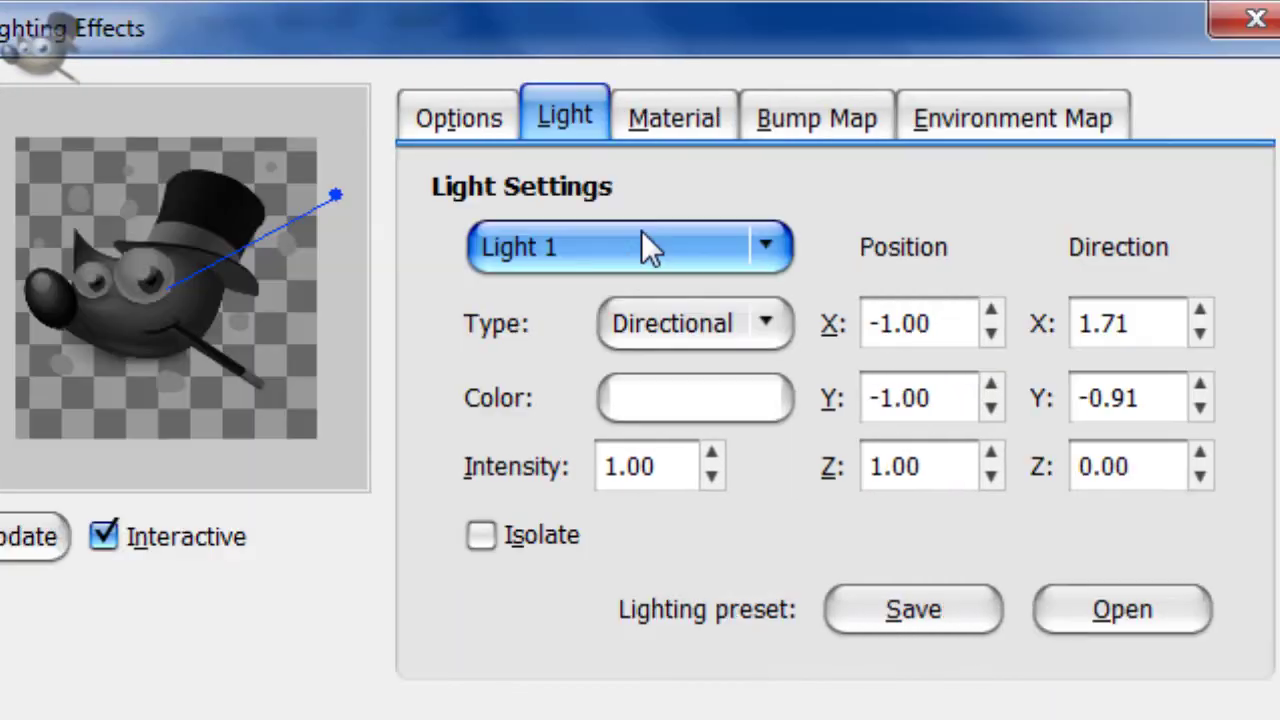
click(708, 250)
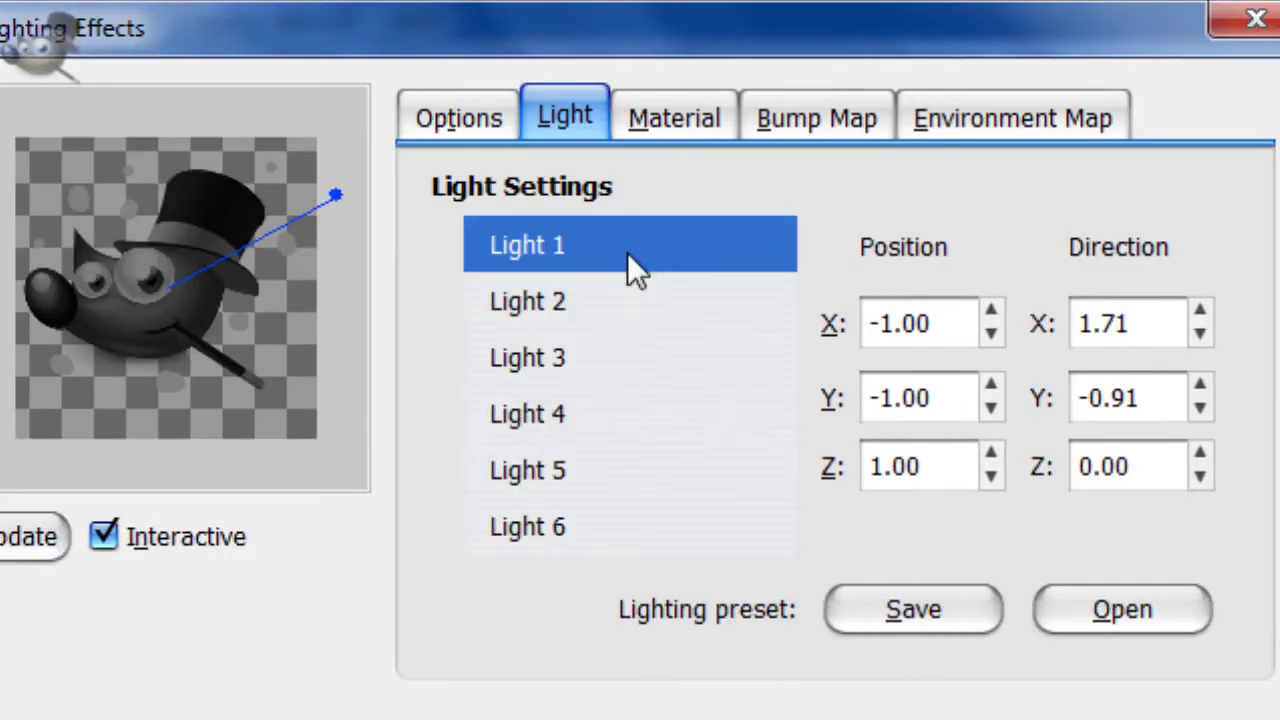
click(591, 302)
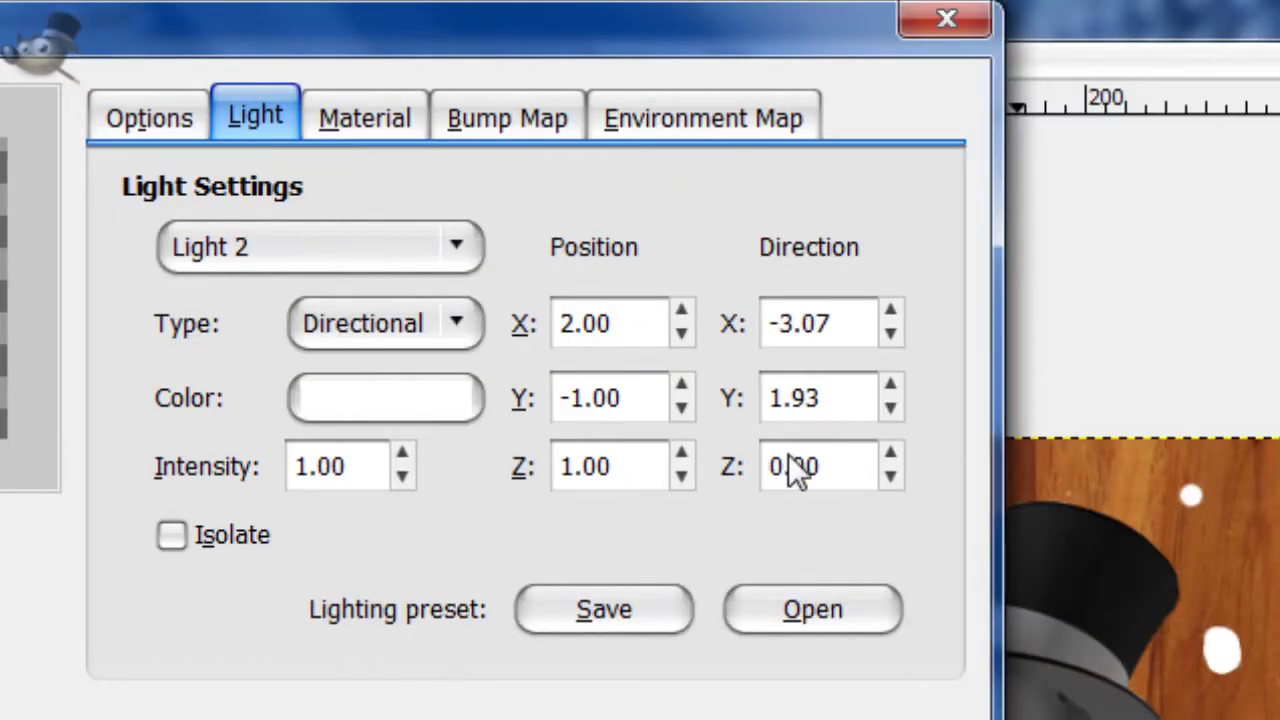
drag(826, 470, 716, 482)
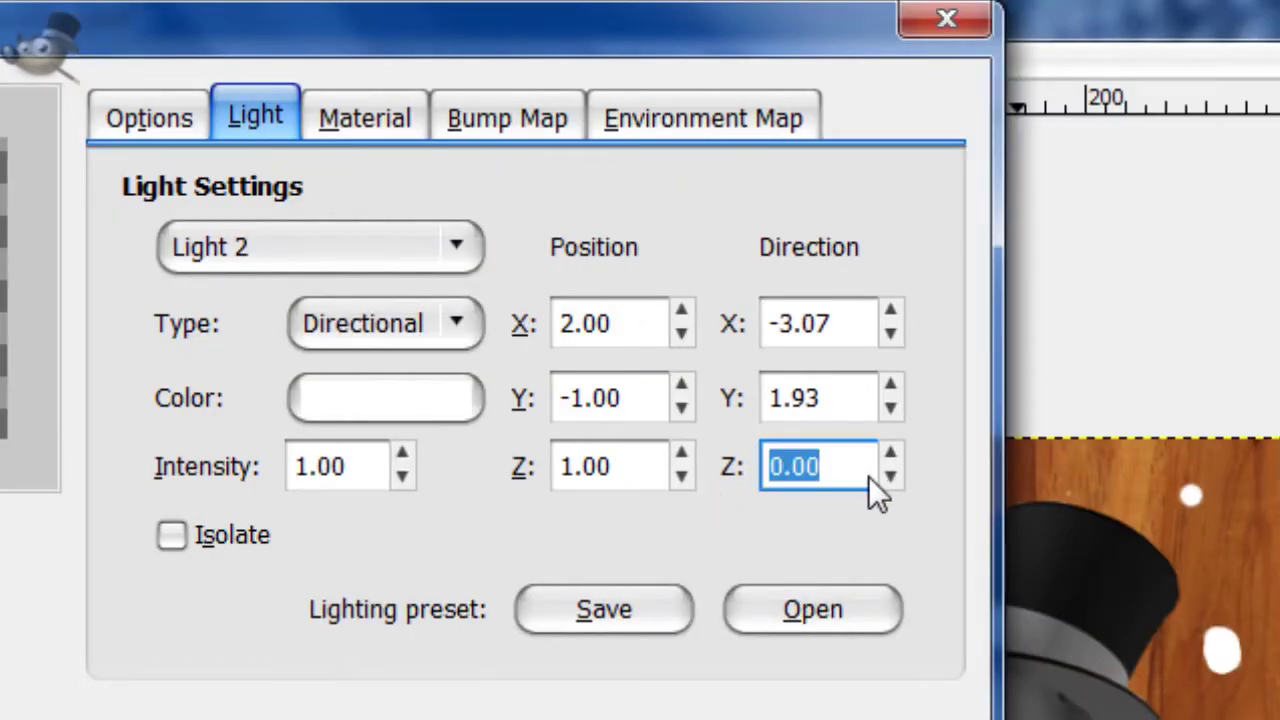
click(830, 474)
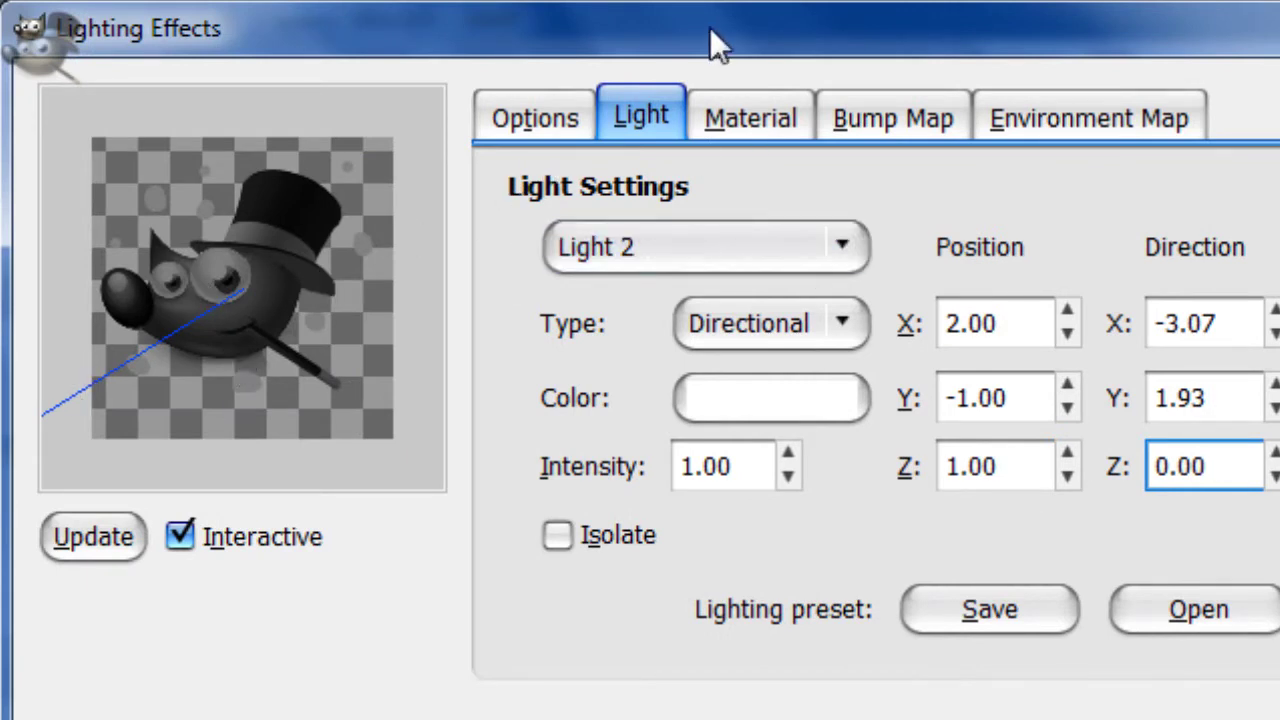
Adjust the Glowing, Bright, Shiny and Polished material values in Lighting Effects.
click(745, 120)
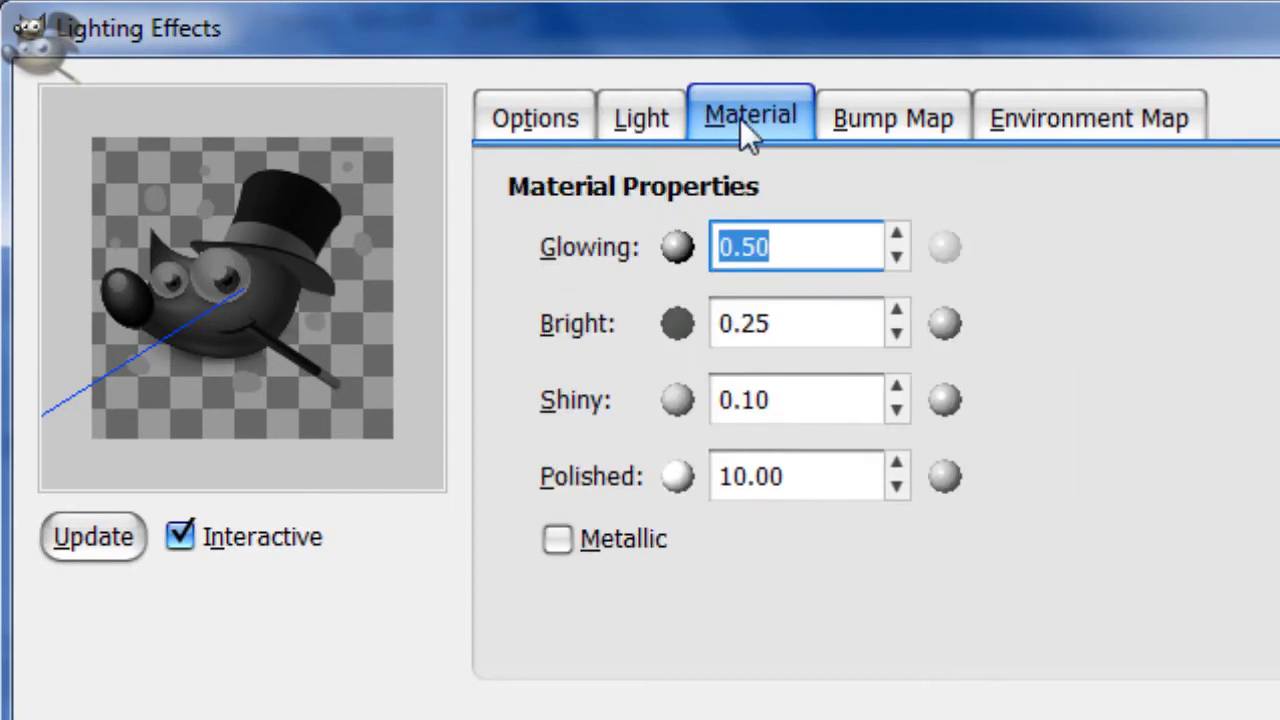
click(788, 247)
key(Tab)
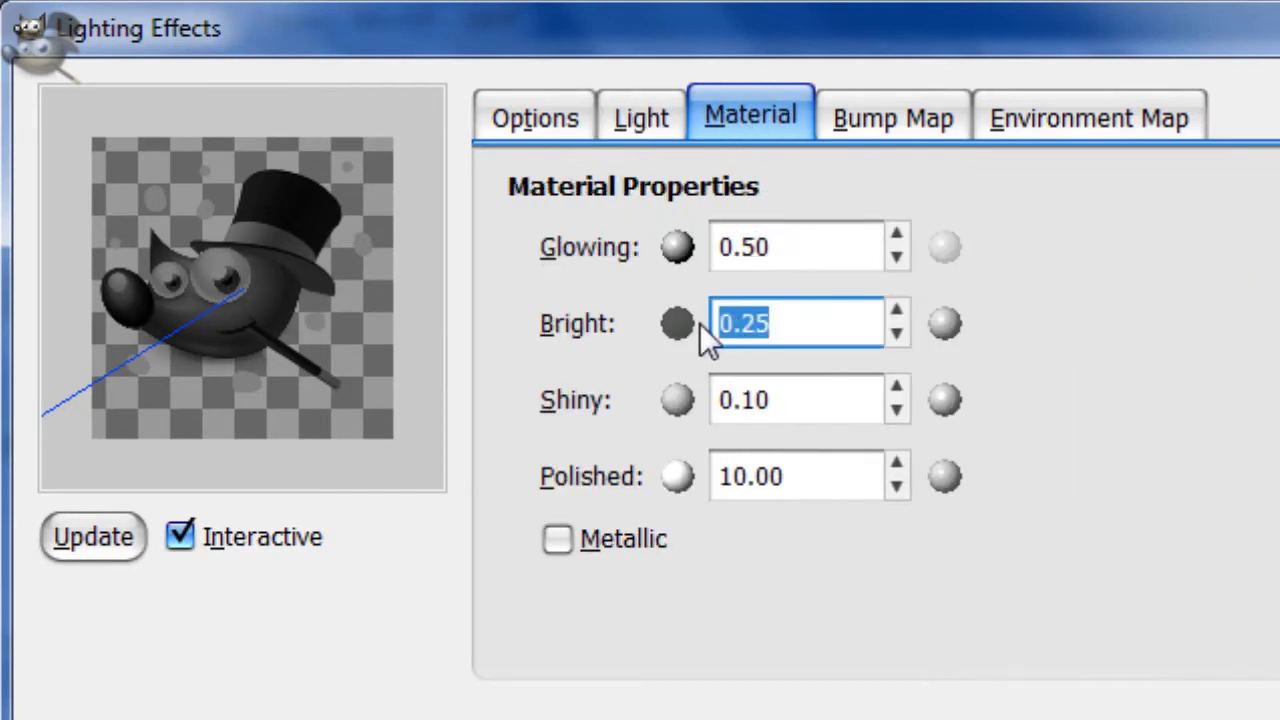
key(Tab)
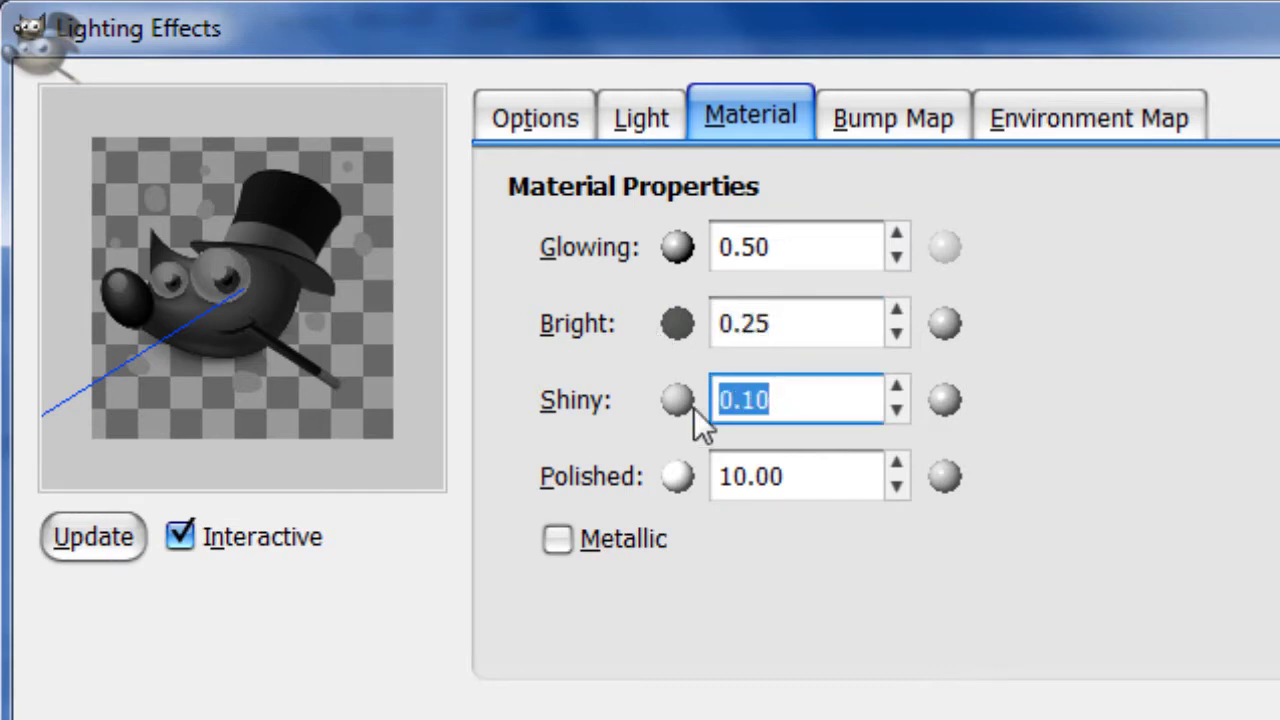
key(Tab)
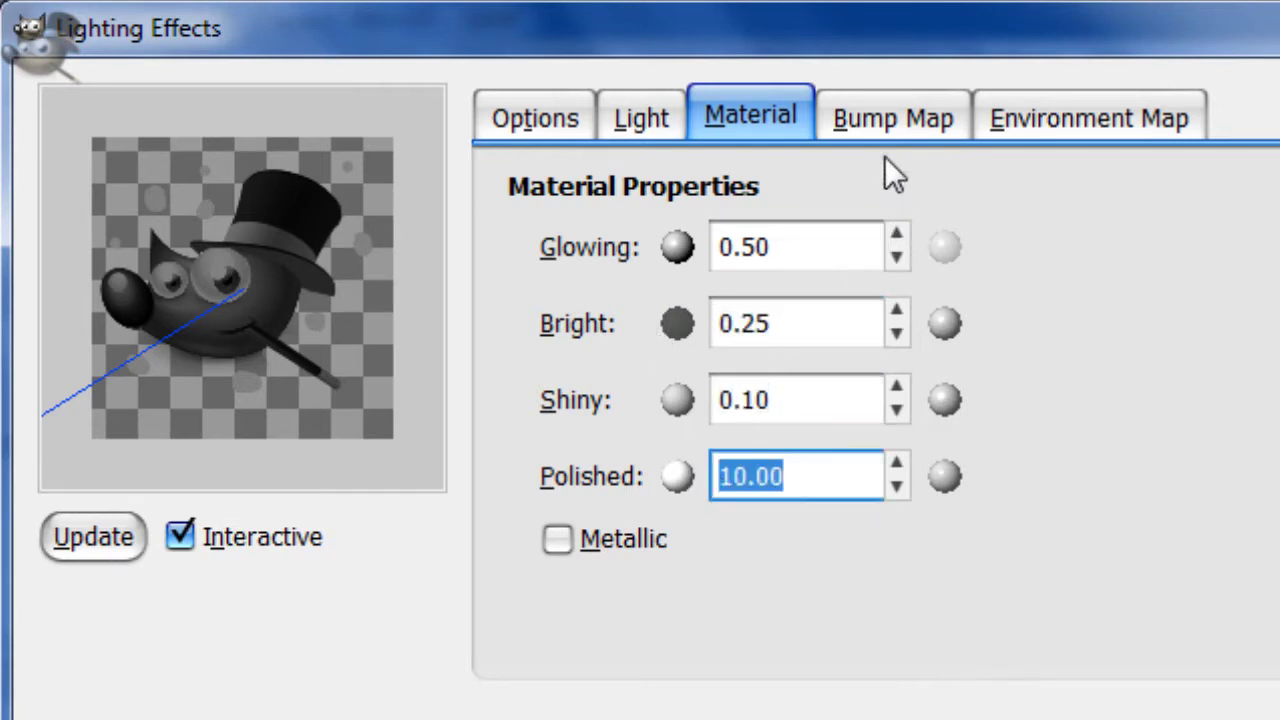
Enable bump mapping using the gimpwizlogo.png copy layer as the bump map.
click(875, 125)
click(602, 200)
click(872, 276)
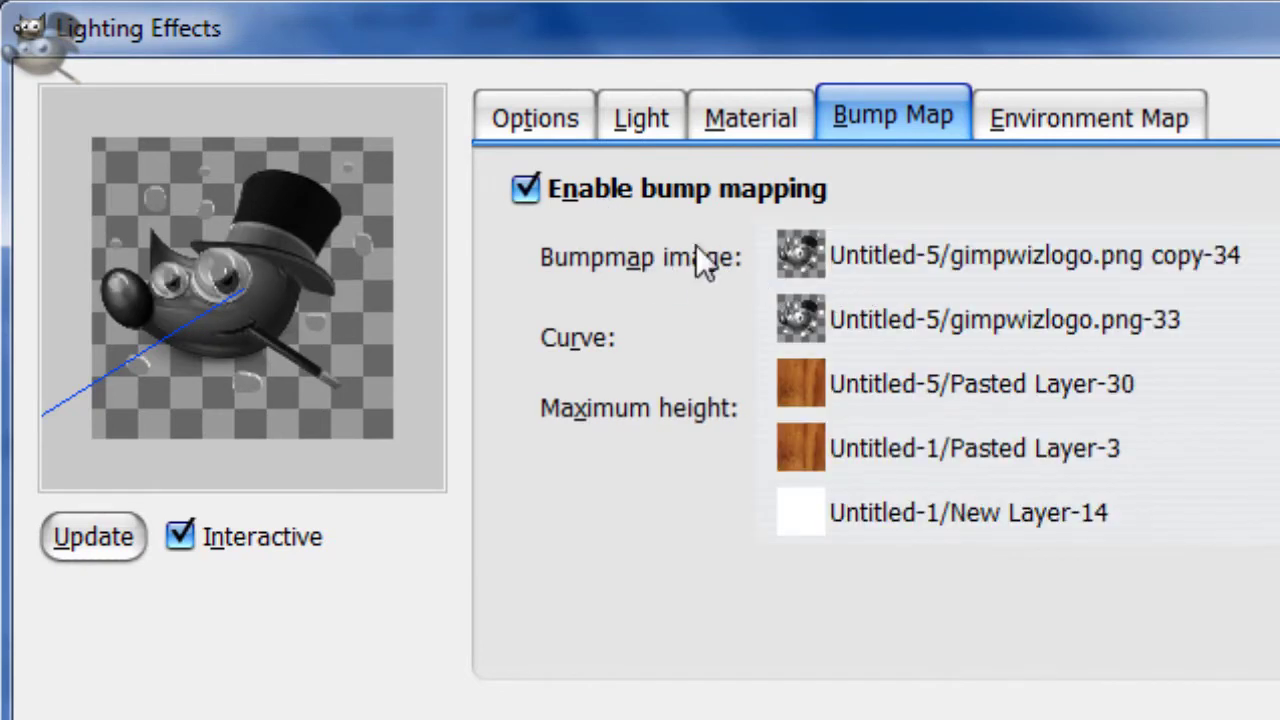
click(844, 246)
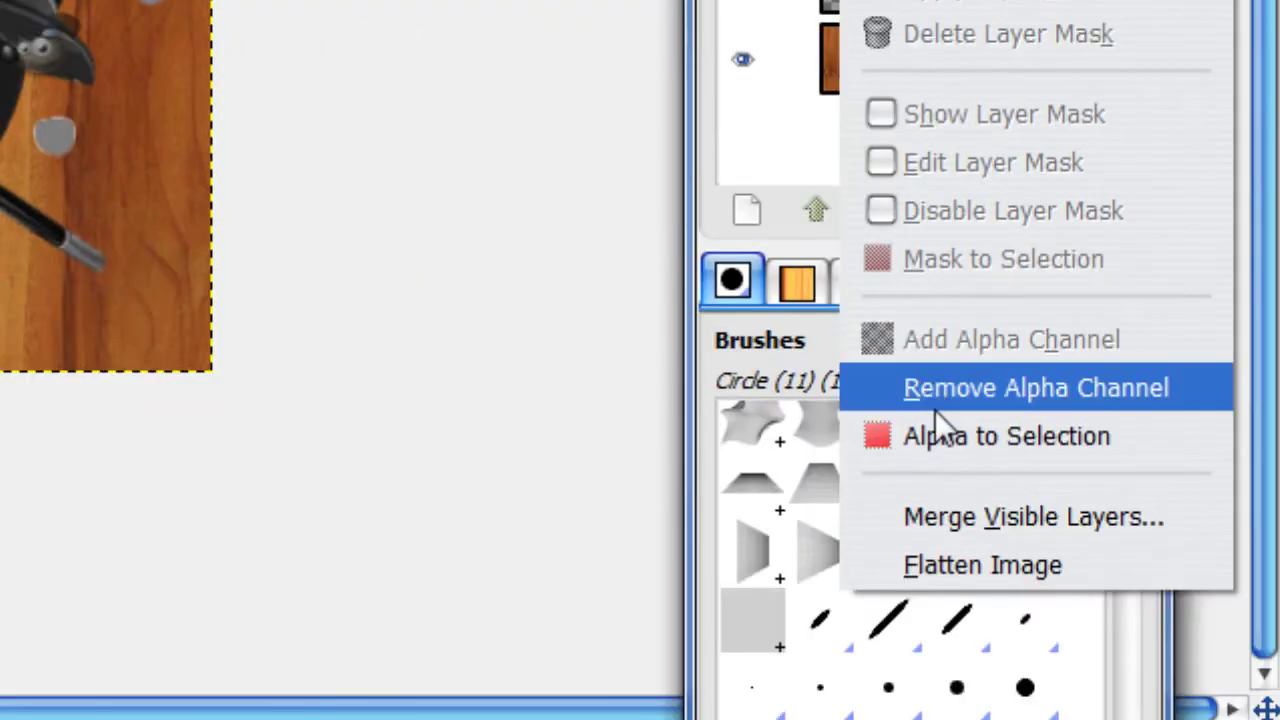
Select the mascot's alpha outline and apply a 4.0 px Gaussian blur.
click(937, 436)
click(428, 62)
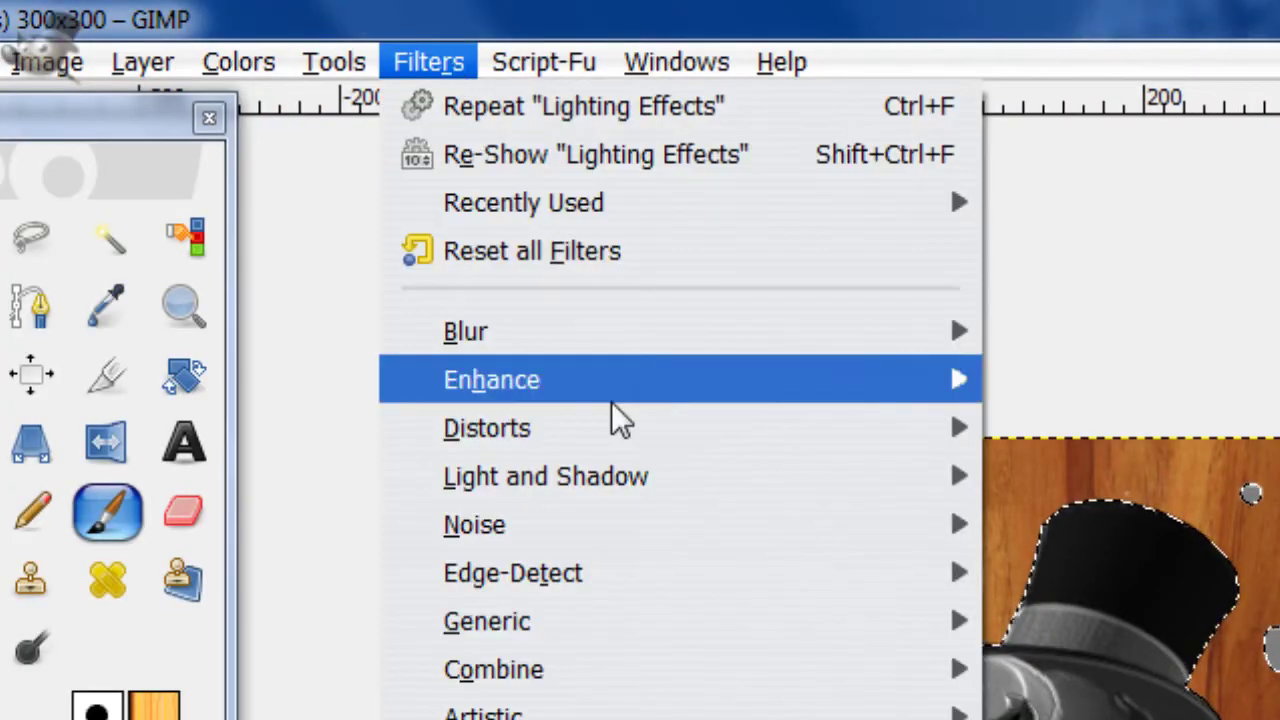
mouse_move(569, 335)
click(1125, 380)
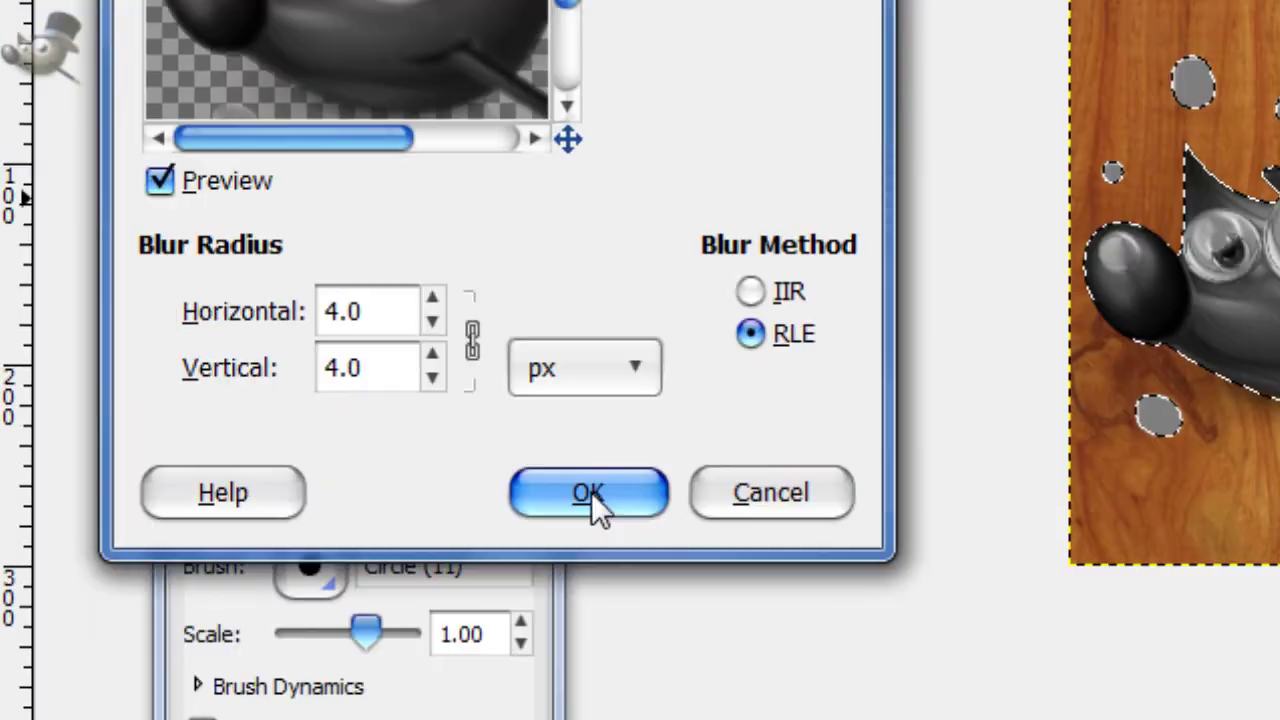
click(553, 488)
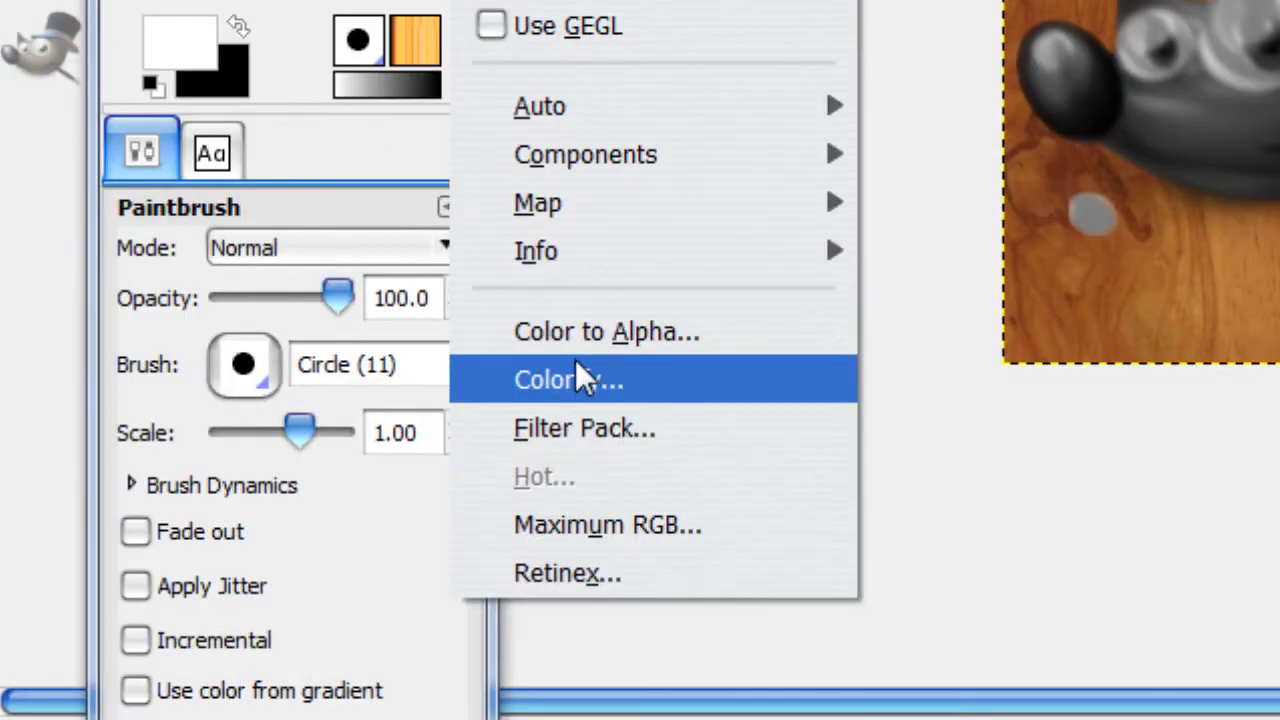
Apply Color to Alpha with grey as the From colour to the mascot copy.
click(580, 331)
drag(463, 218, 773, 205)
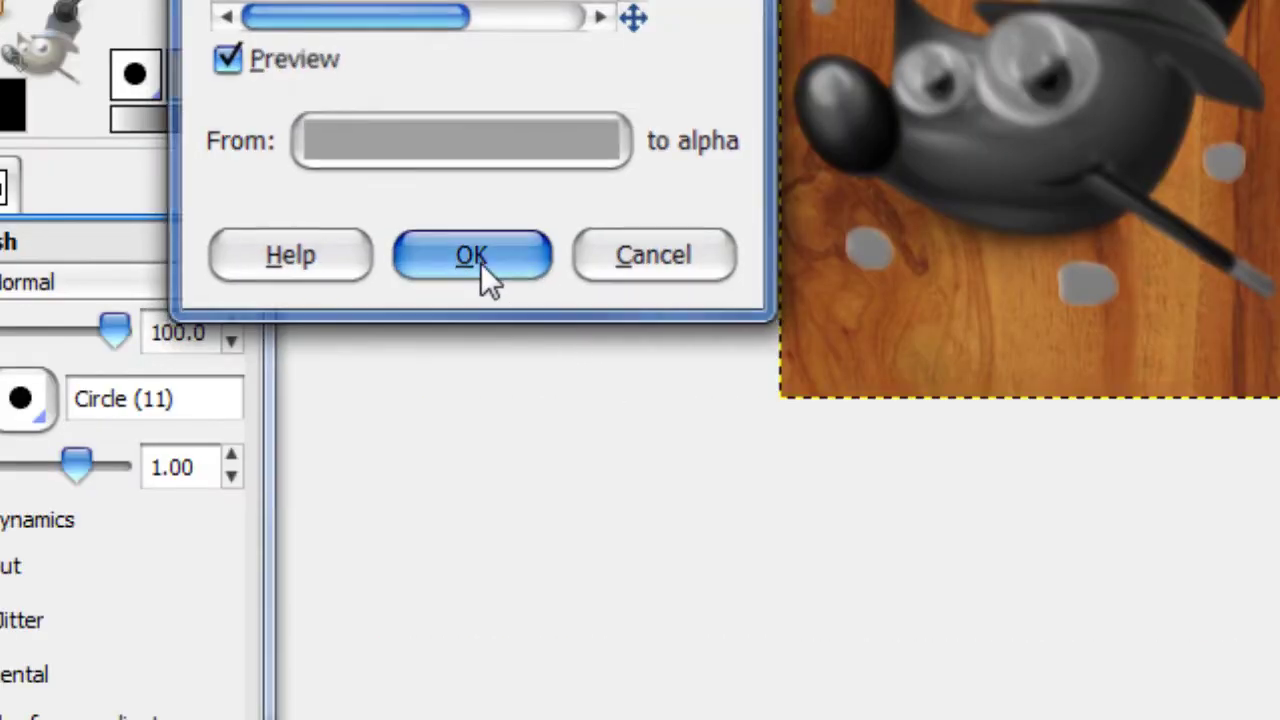
click(72, 500)
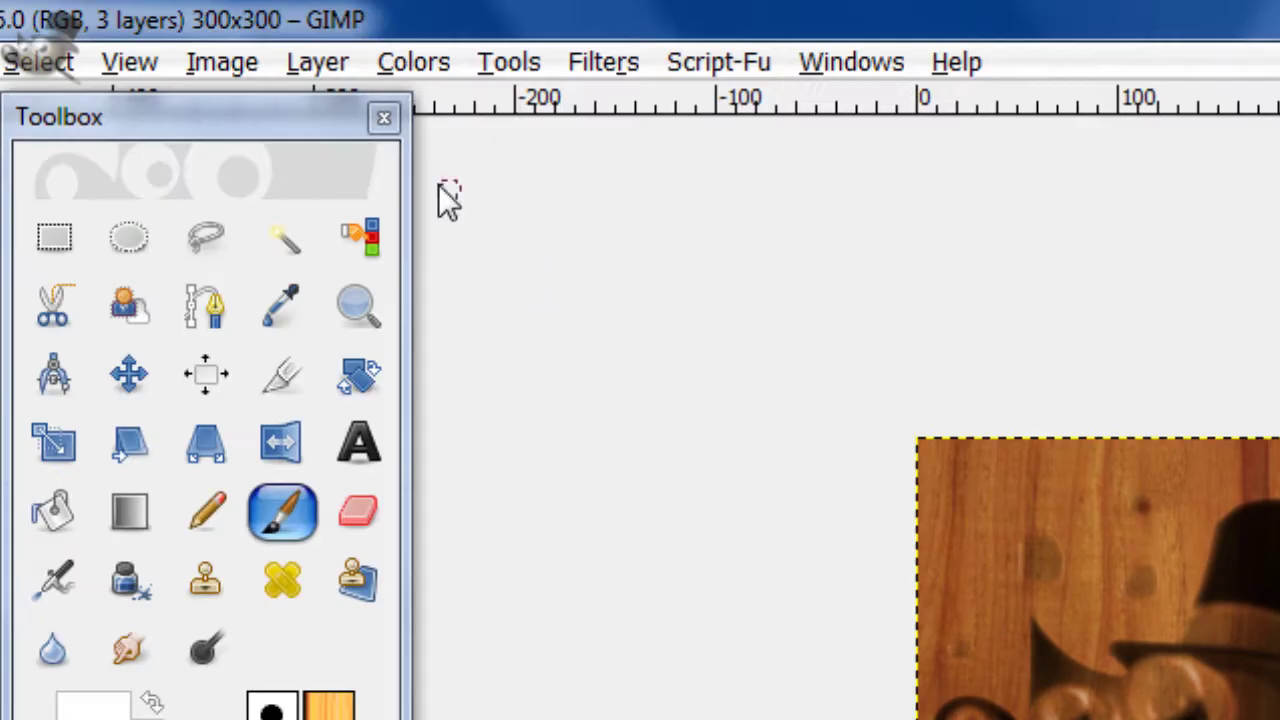
Bend the Alpha channel curve down-right in Curves and apply it to the mascot copy.
click(414, 62)
click(505, 408)
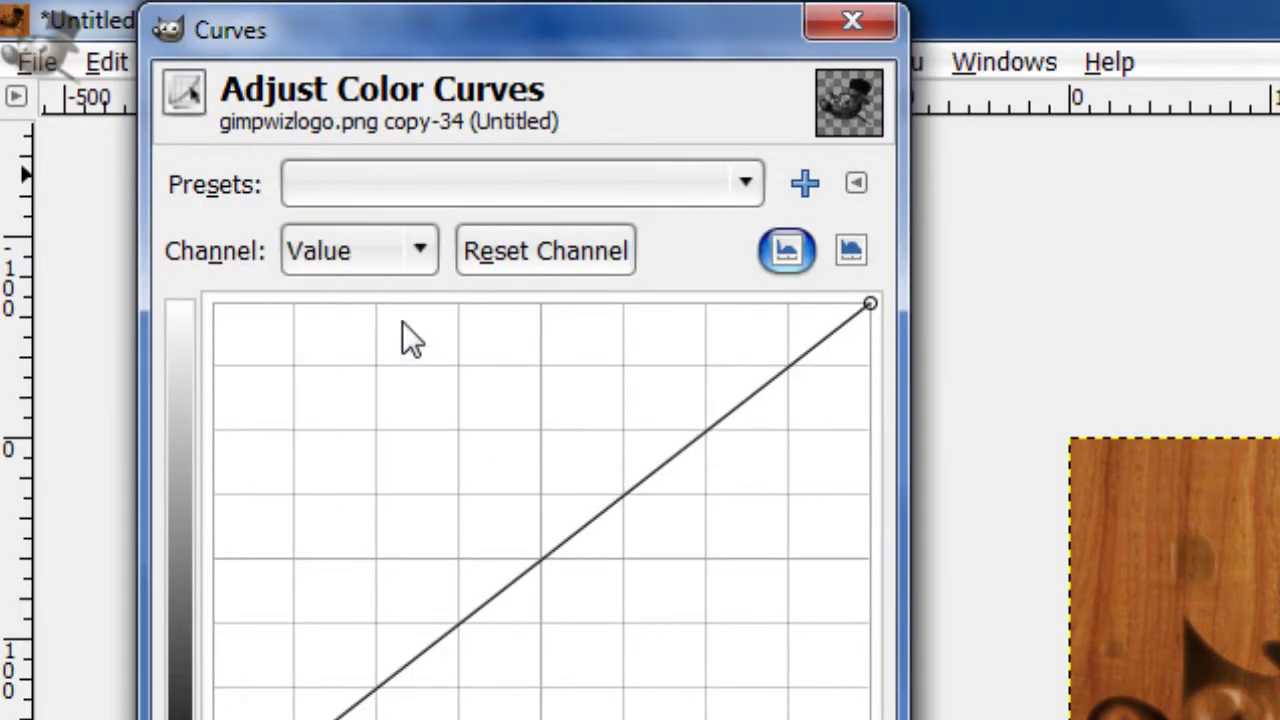
click(430, 258)
click(388, 474)
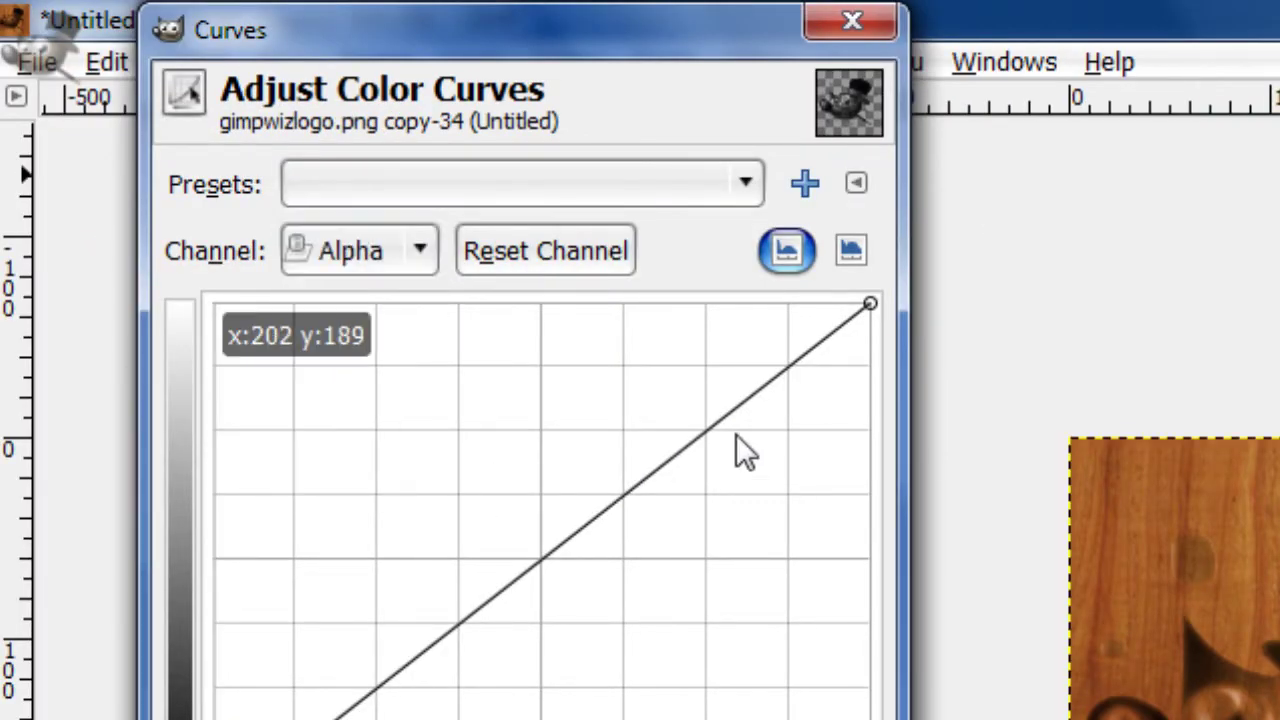
drag(716, 426, 757, 517)
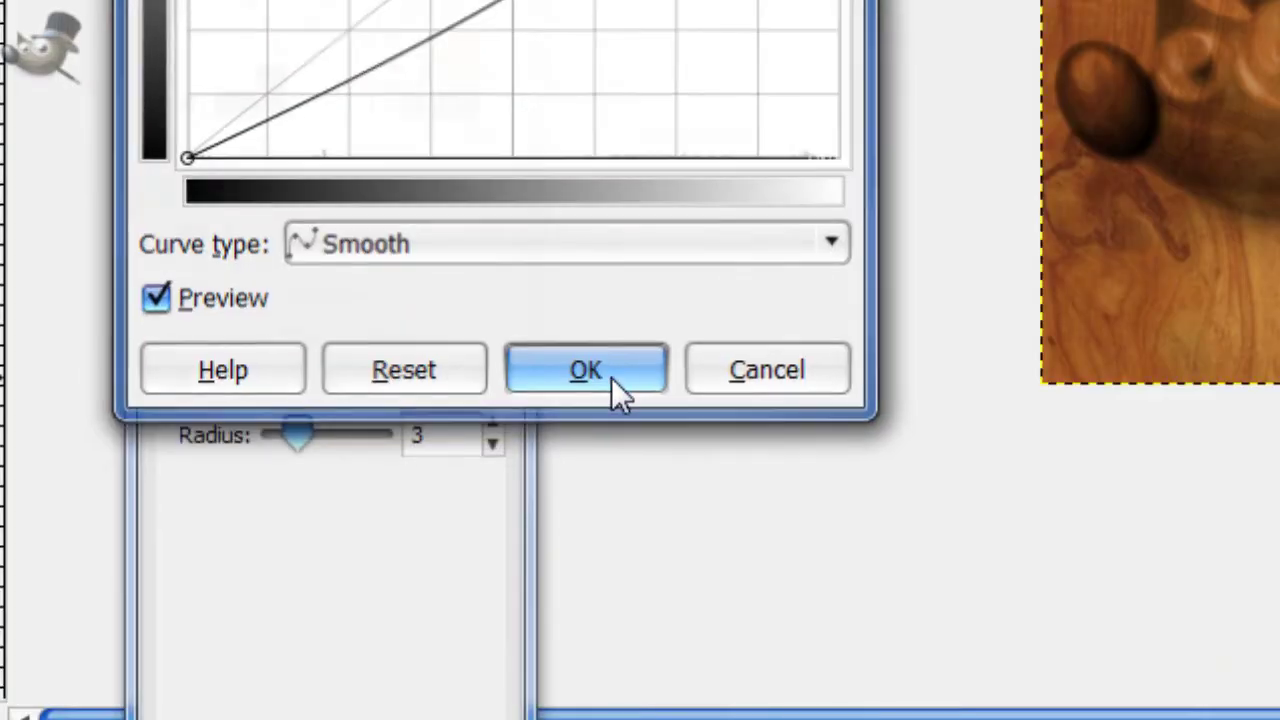
click(611, 377)
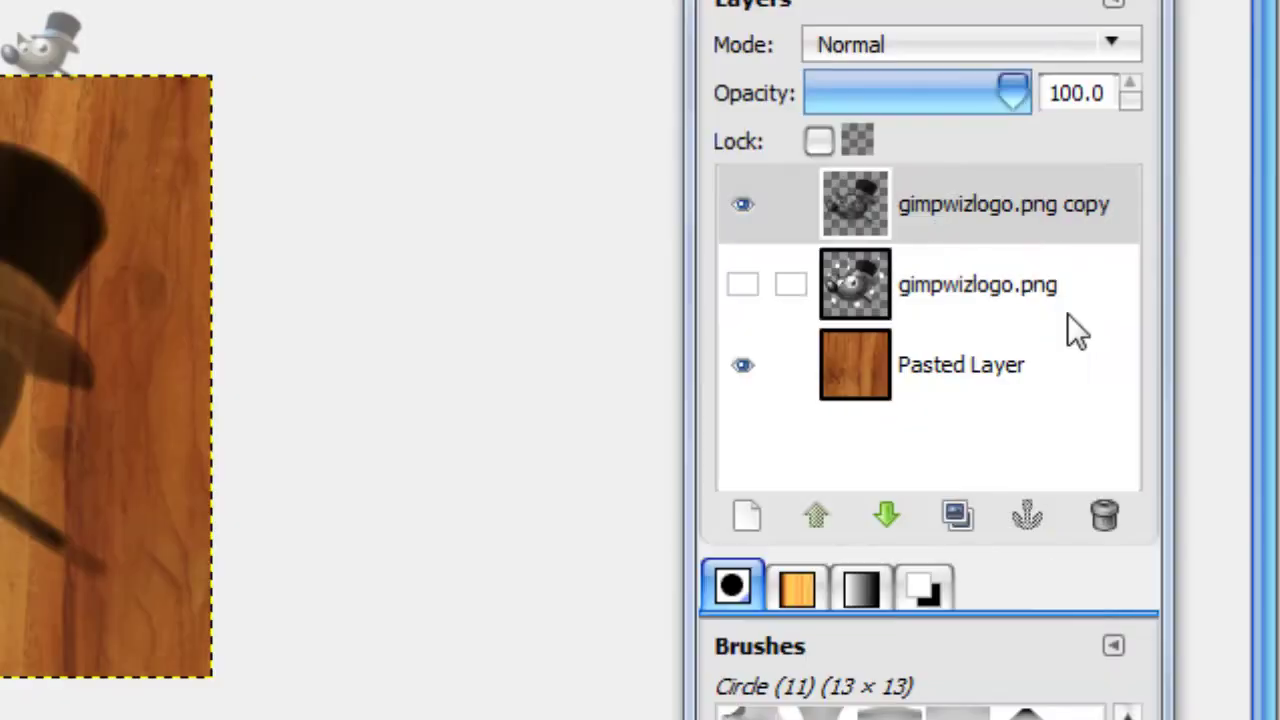
Use Alpha to Selection on gimpwizlogo.png, then make the copy layer active again.
right_click(918, 229)
click(1043, 294)
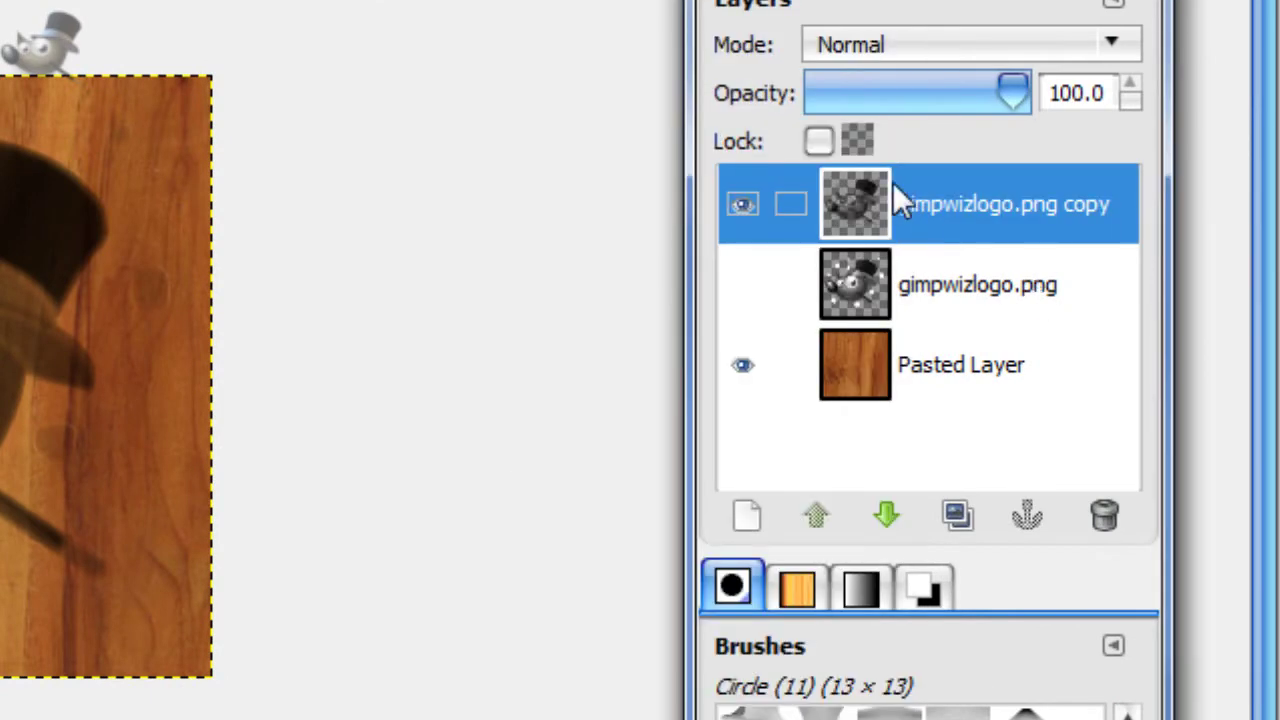
right_click(868, 290)
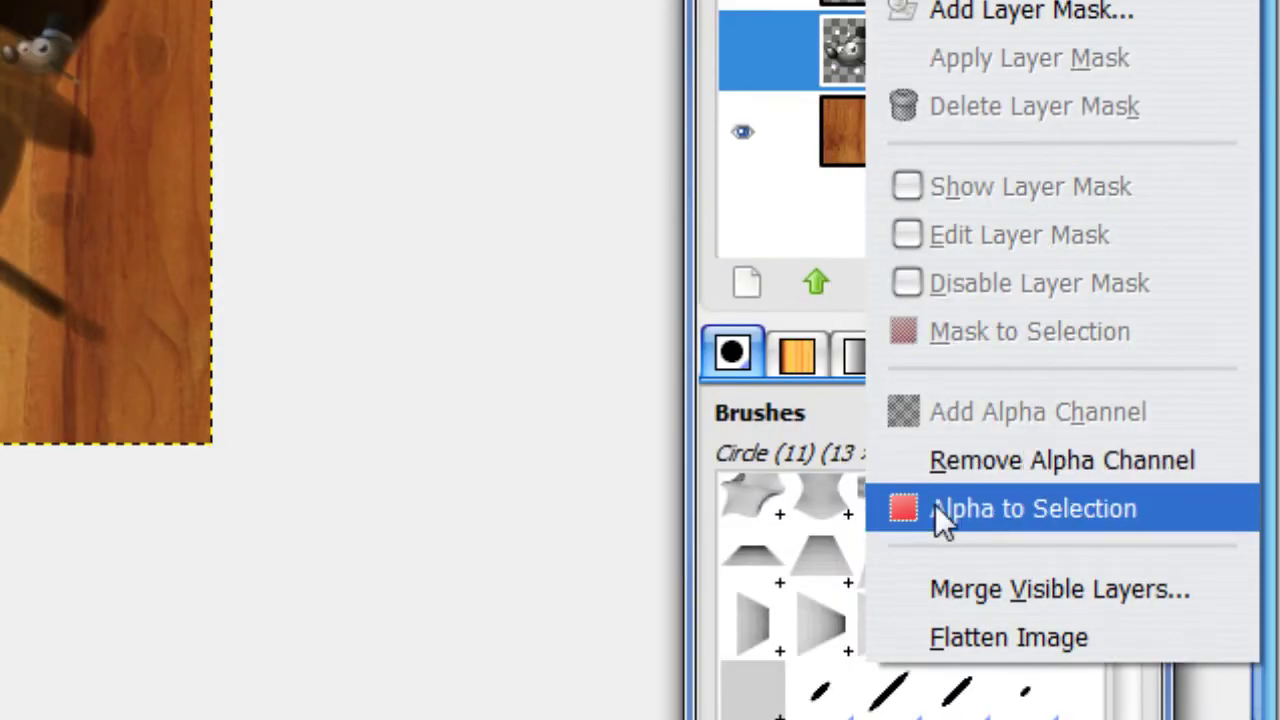
click(935, 504)
click(893, 236)
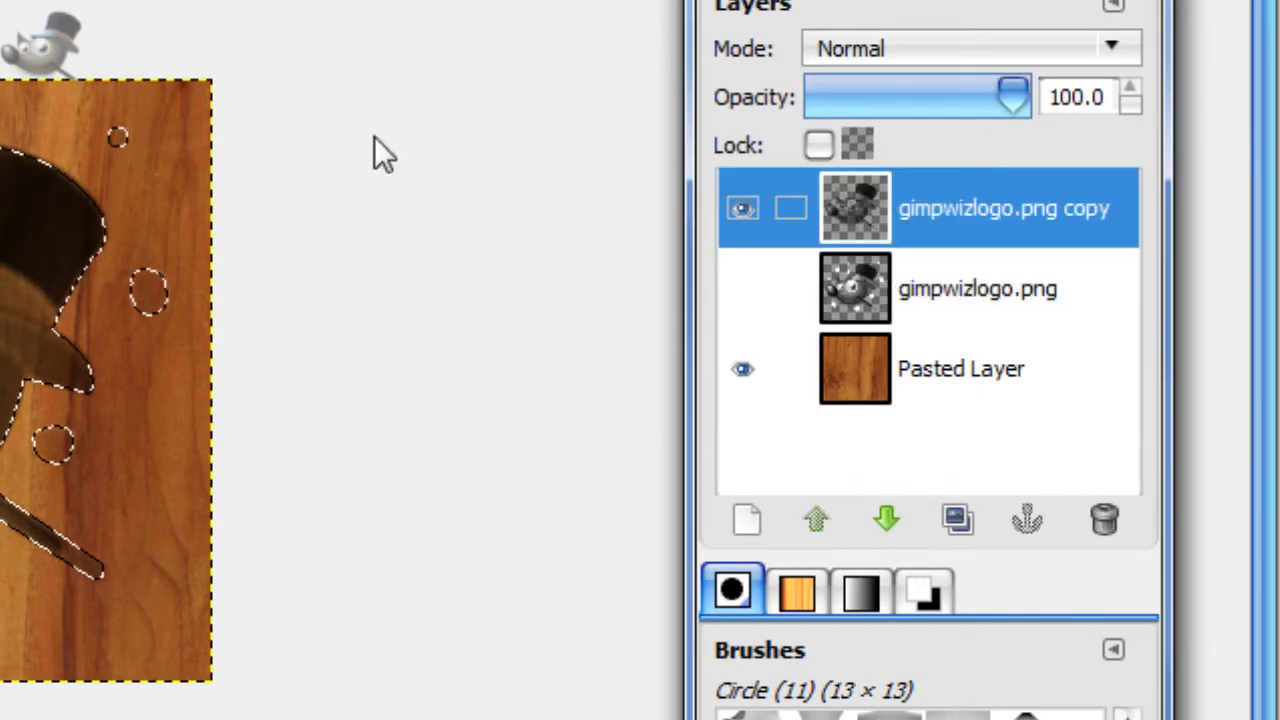
click(503, 62)
Add a drop shadow with offset -2, 1, blur 4, opacity 50, without resizing the image.
mouse_move(655, 474)
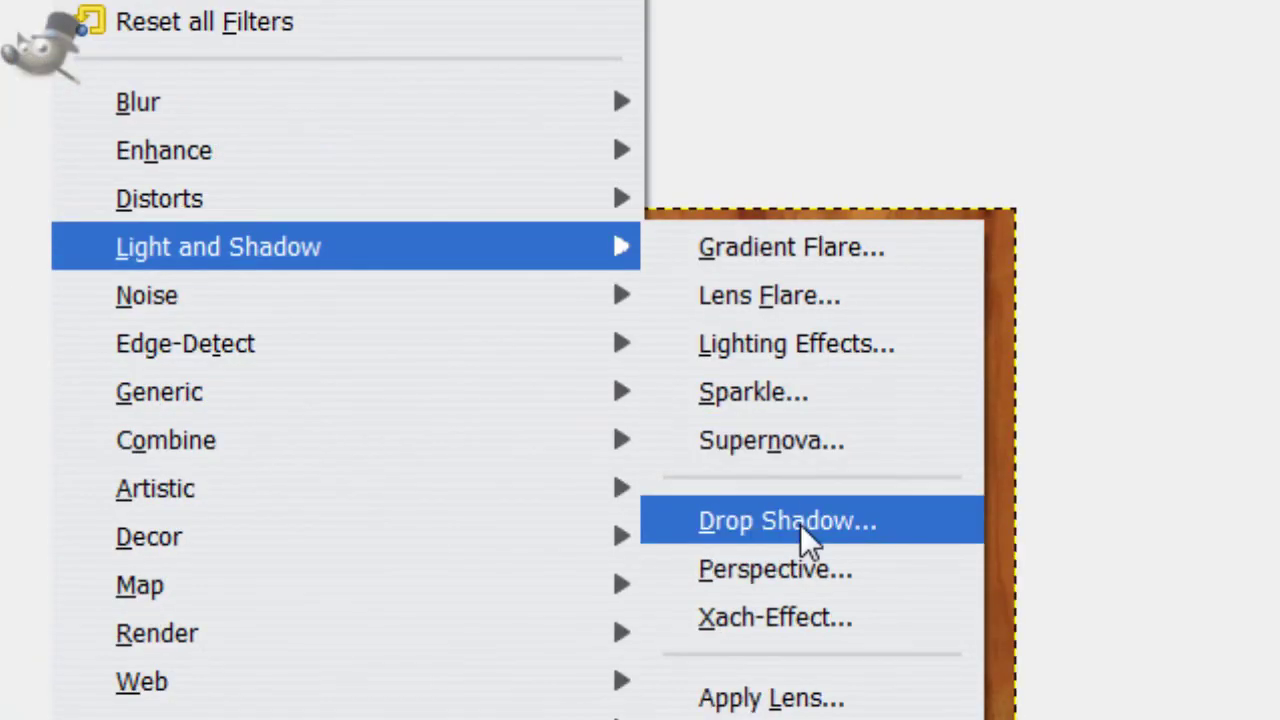
click(800, 524)
drag(569, 276, 936, 175)
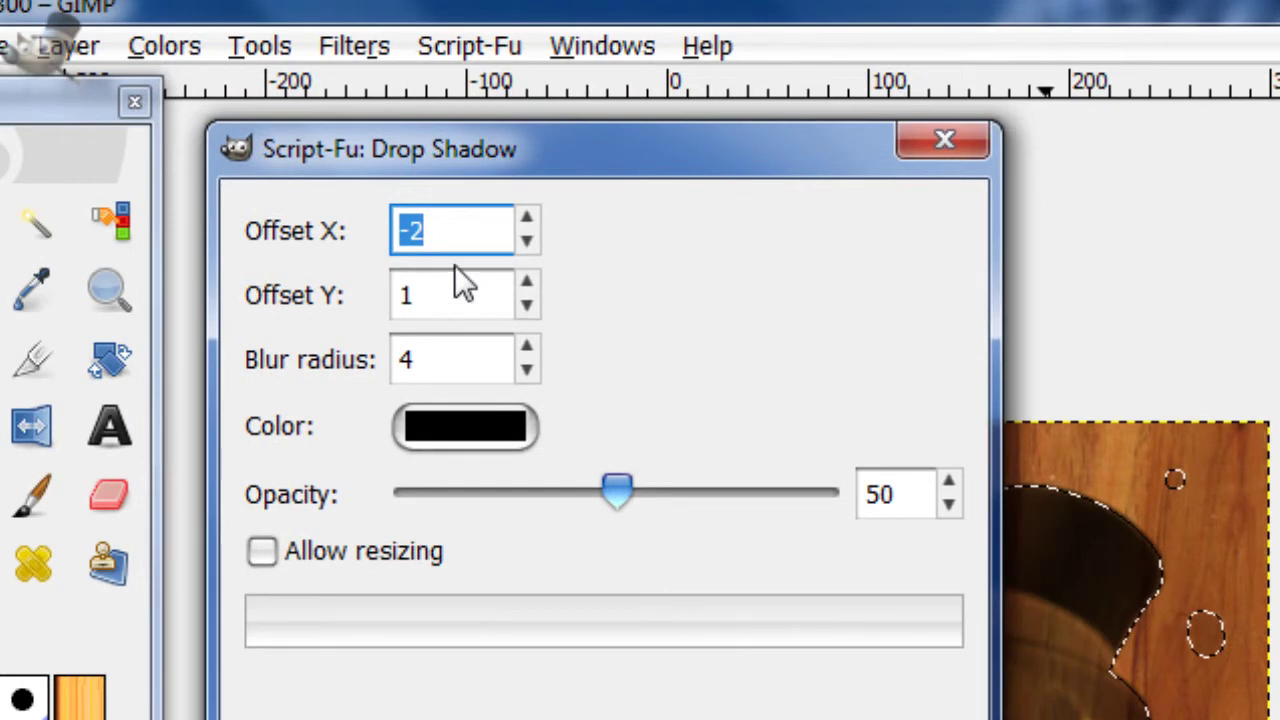
click(31, 2)
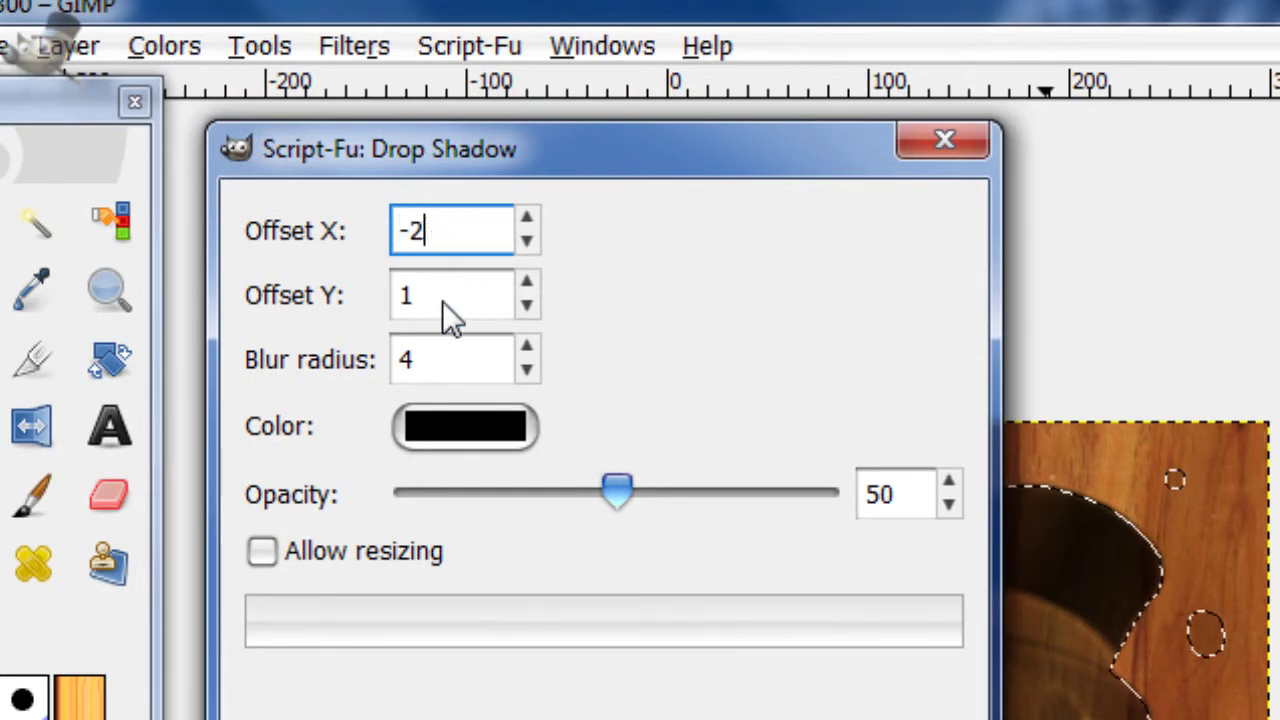
key(Tab)
key(Tab)
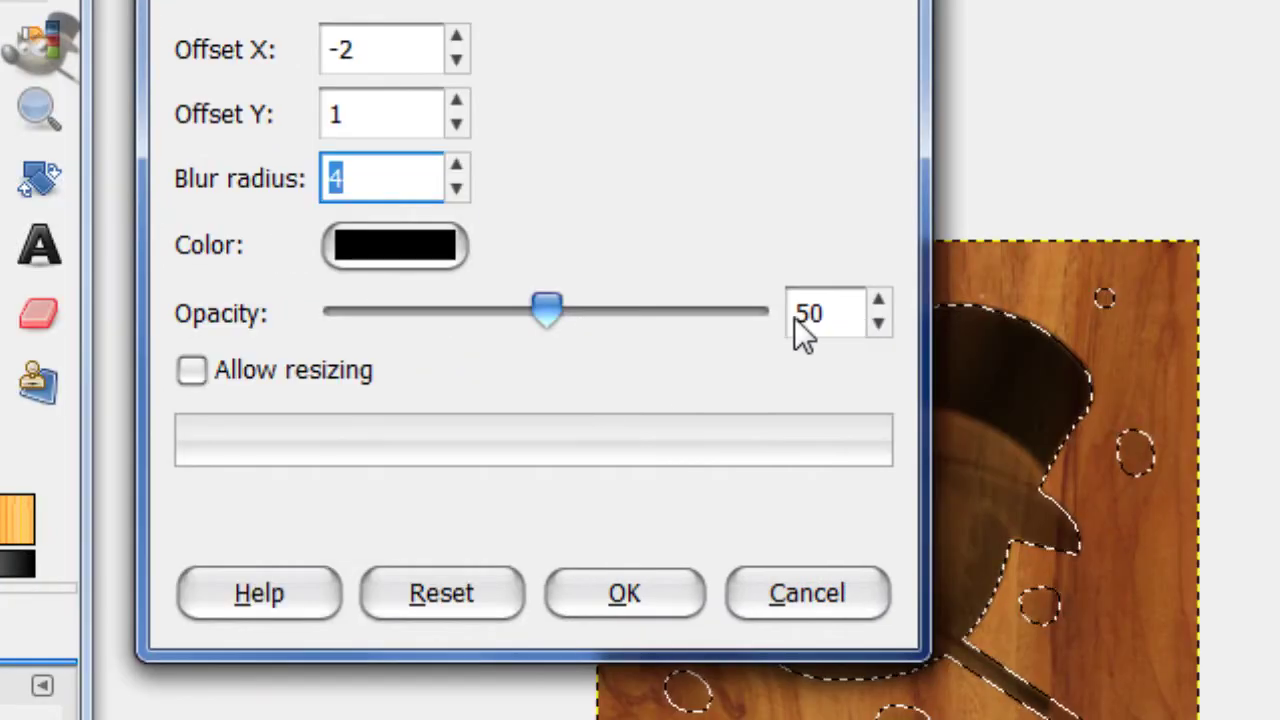
click(1198, 318)
click(593, 370)
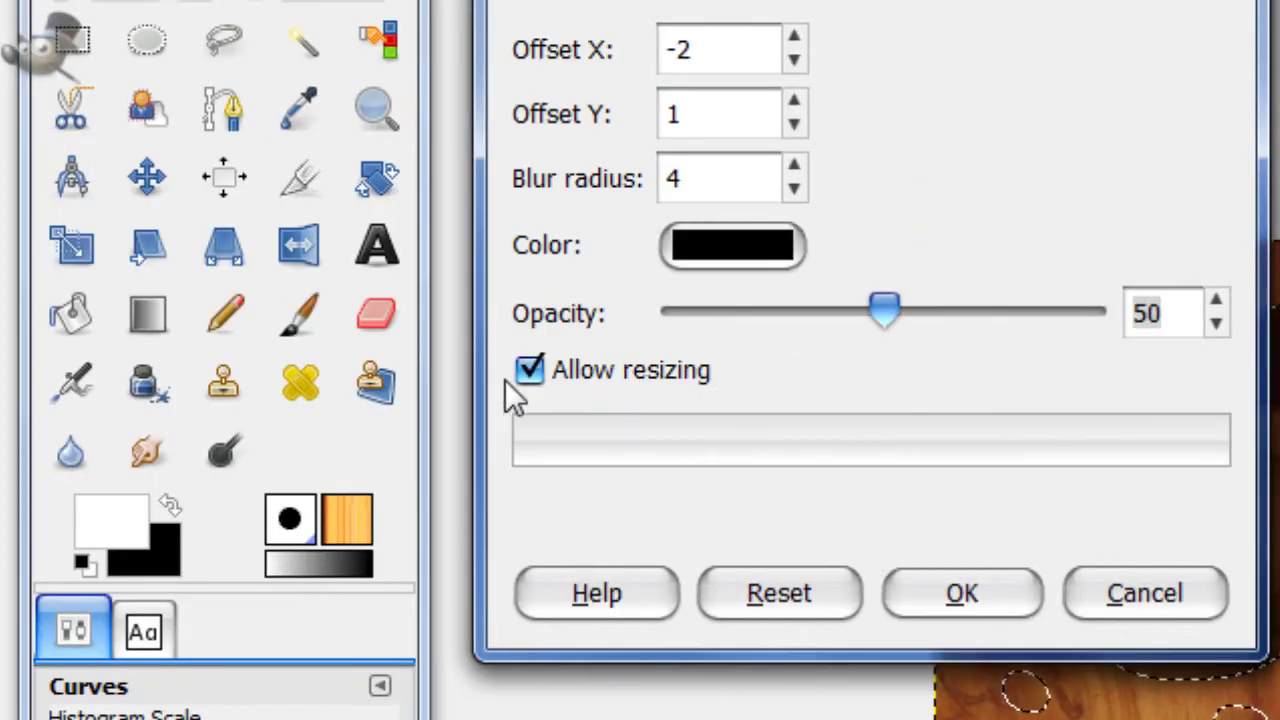
click(530, 372)
click(962, 593)
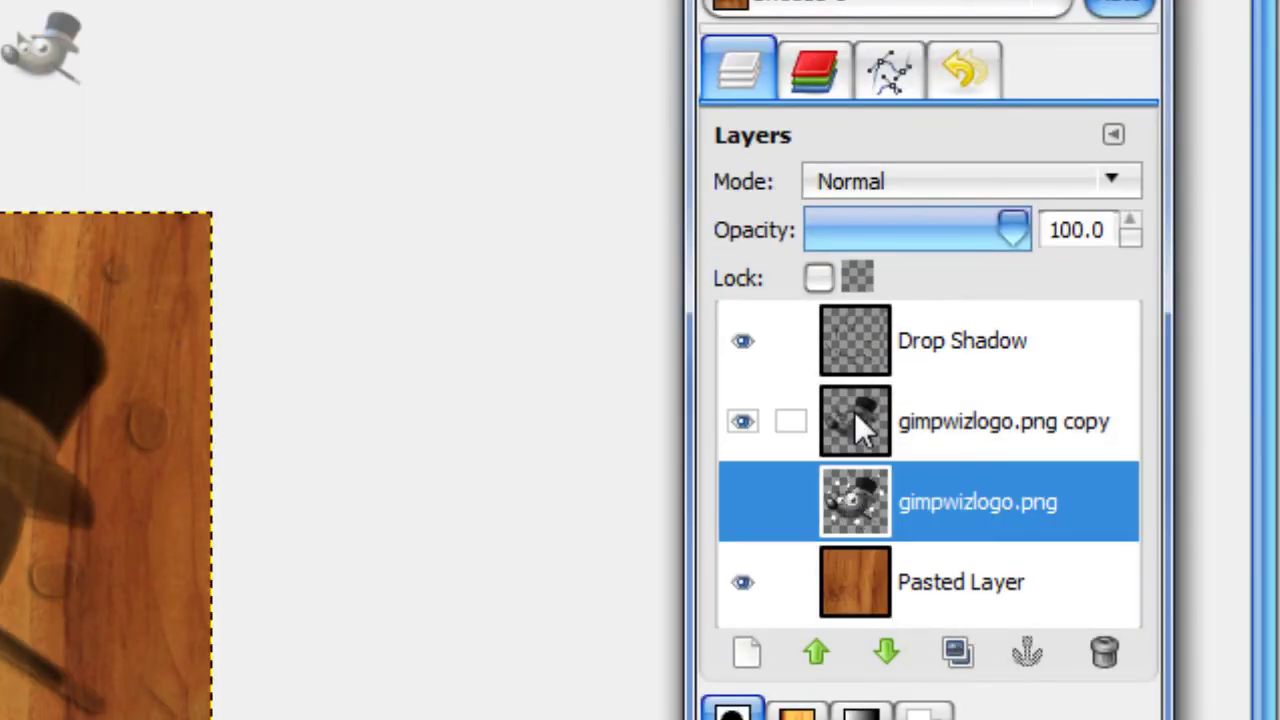
Merge the Drop Shadow layer down into the mascot copy and select the copy's alpha outline.
click(856, 408)
click(868, 351)
right_click(868, 351)
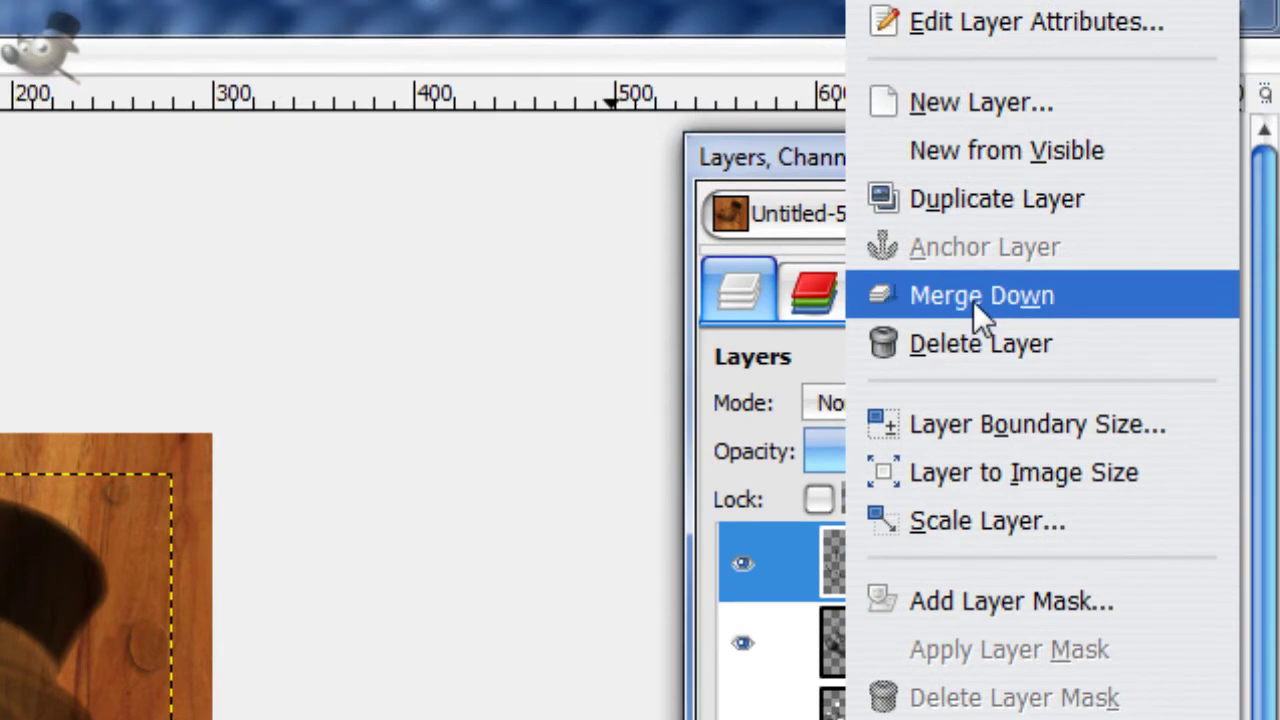
click(990, 96)
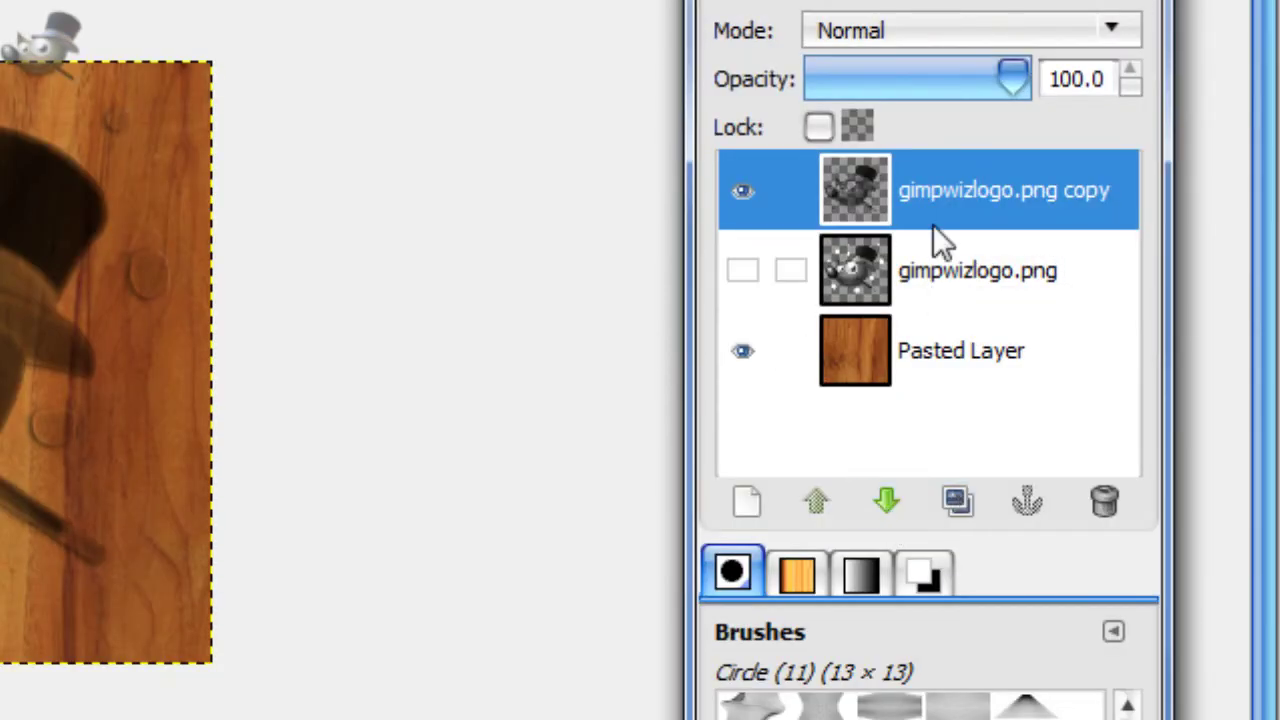
right_click(889, 241)
right_click(844, 265)
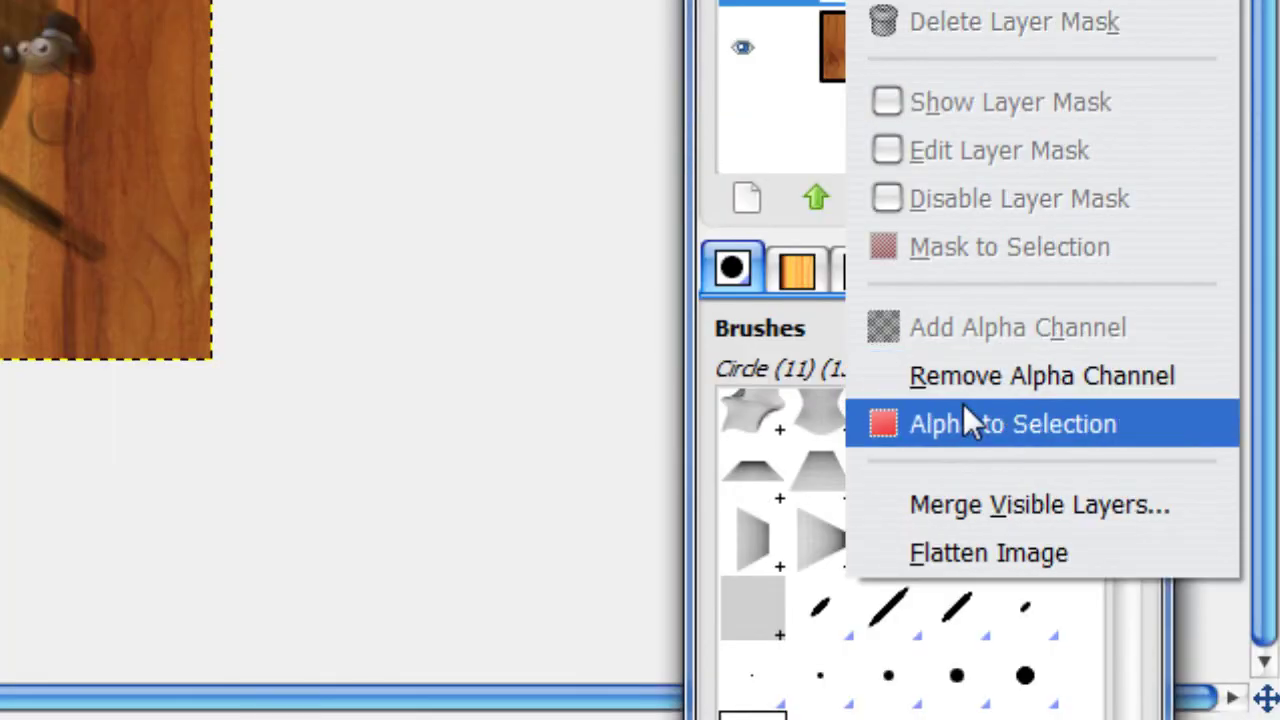
click(963, 424)
Add a new empty layer and set the foreground colour to light blue 8cbff3.
click(903, 334)
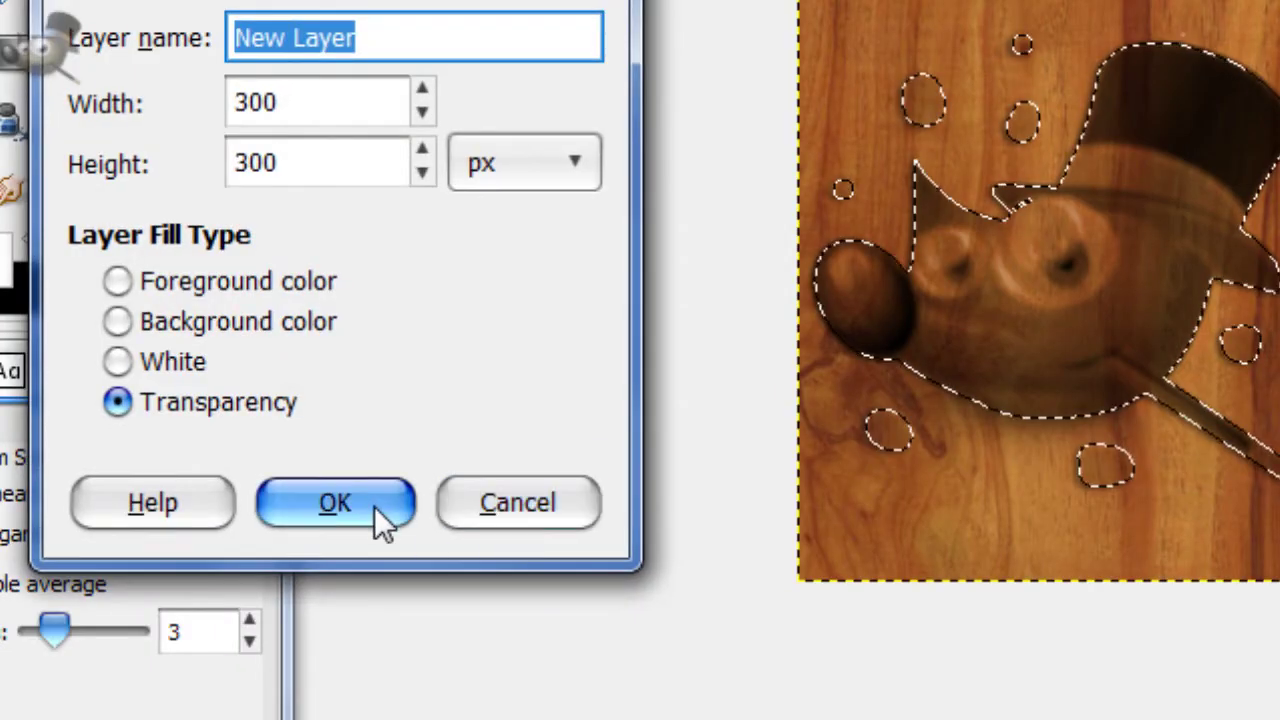
click(372, 506)
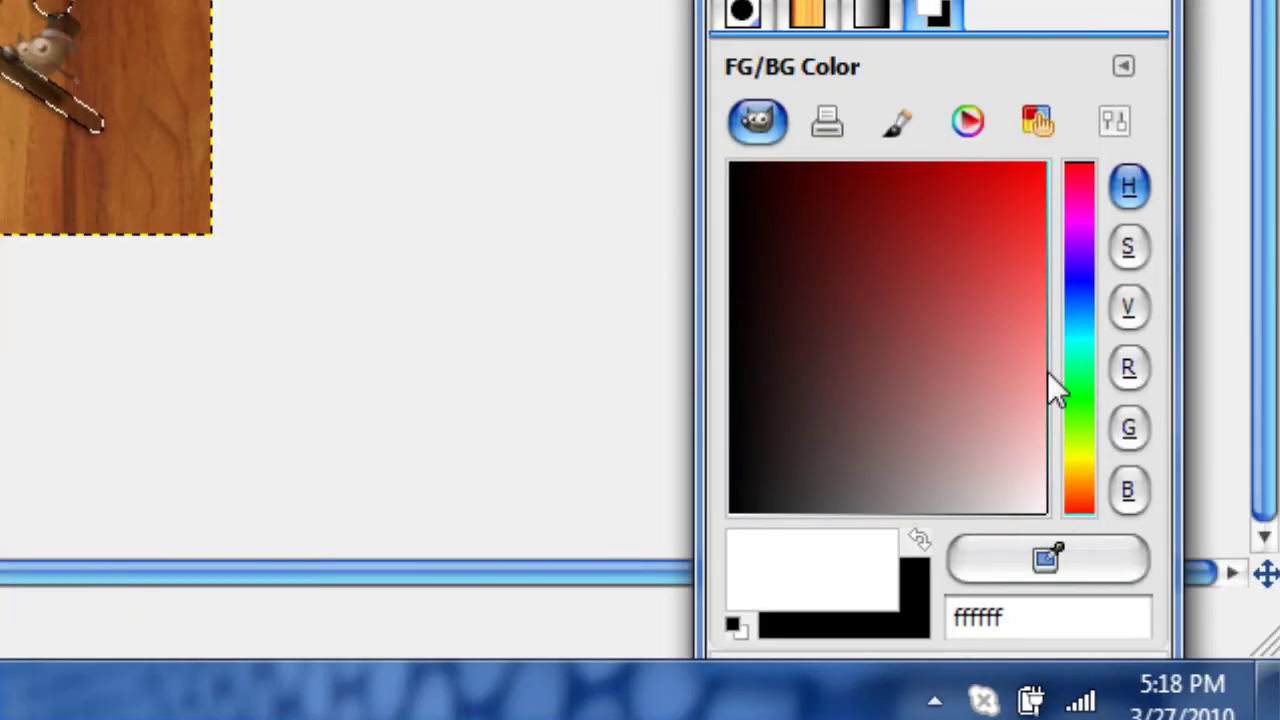
click(1083, 338)
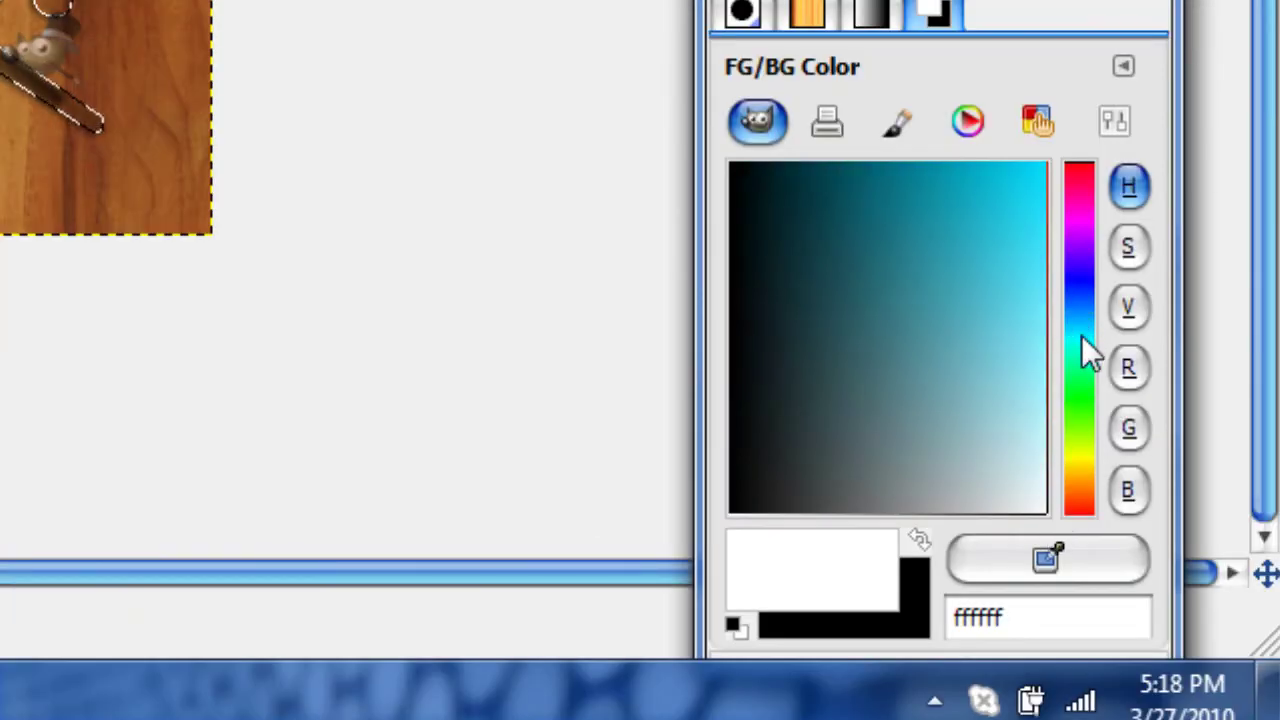
mouse_move(1035, 222)
mouse_down()
mouse_move(1073, 383)
mouse_move(1057, 383)
mouse_move(1072, 314)
mouse_move(1088, 342)
mouse_move(1095, 328)
mouse_move(1094, 307)
mouse_move(1076, 310)
mouse_move(1021, 351)
mouse_move(1033, 365)
mouse_up()
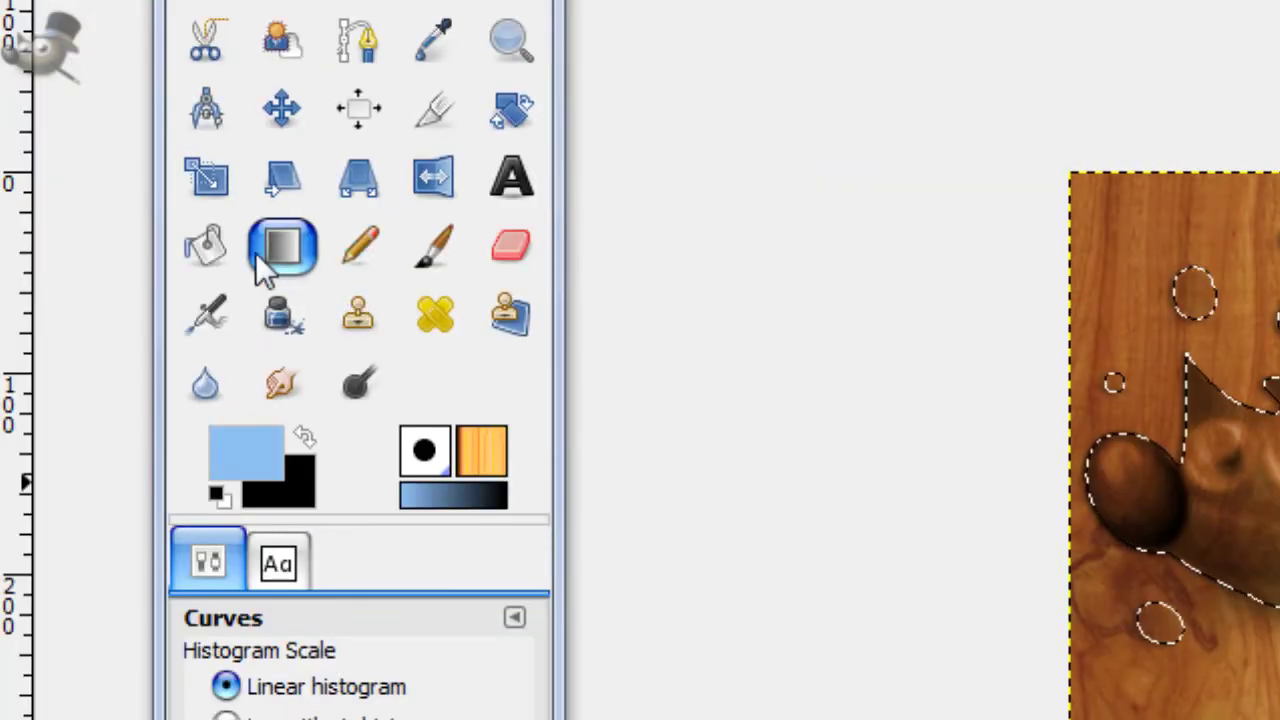
Fill the mascot selection on New Layer with light blue, then clear the selection.
click(206, 246)
click(1246, 514)
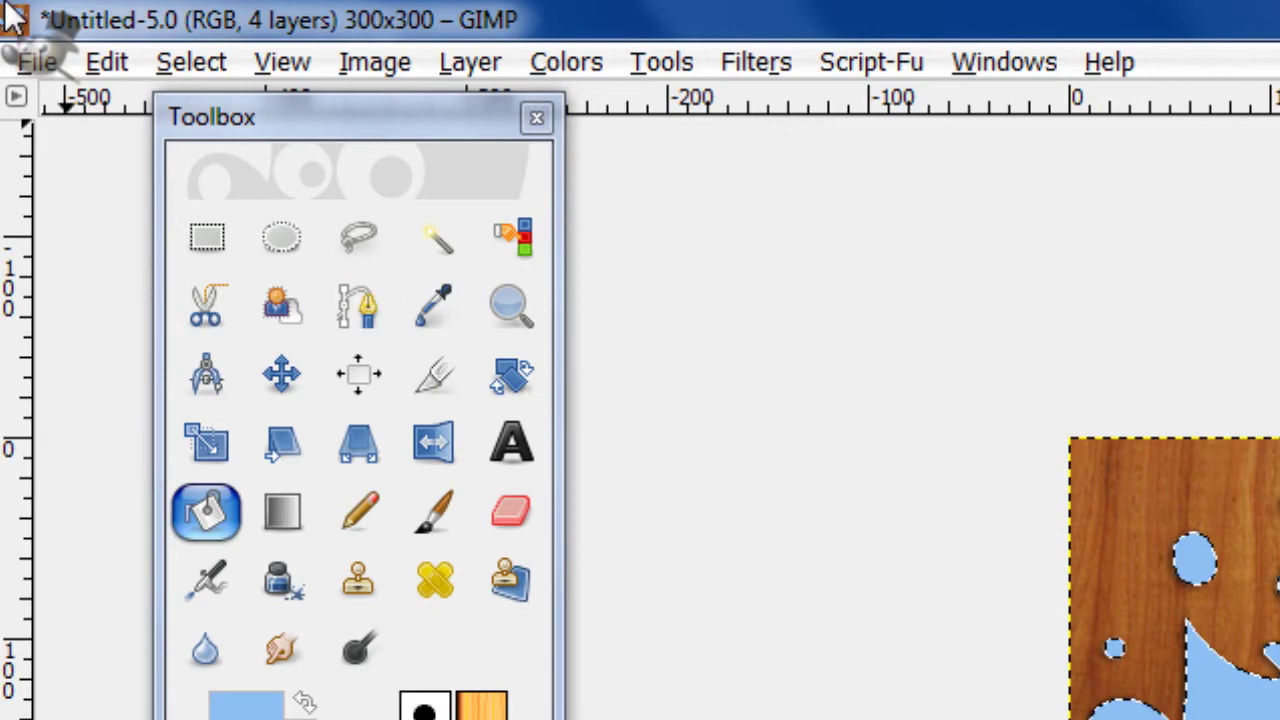
click(191, 62)
click(250, 158)
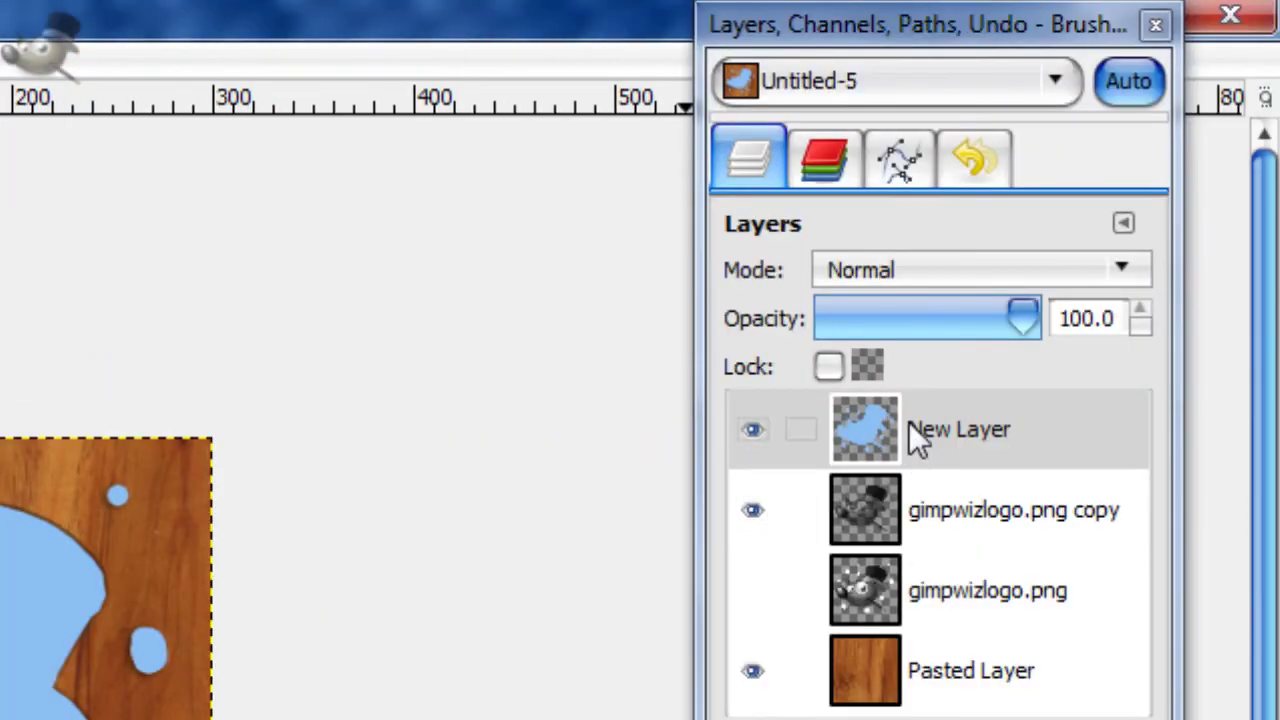
Set the light-blue New Layer's blend mode to Overlay.
click(912, 428)
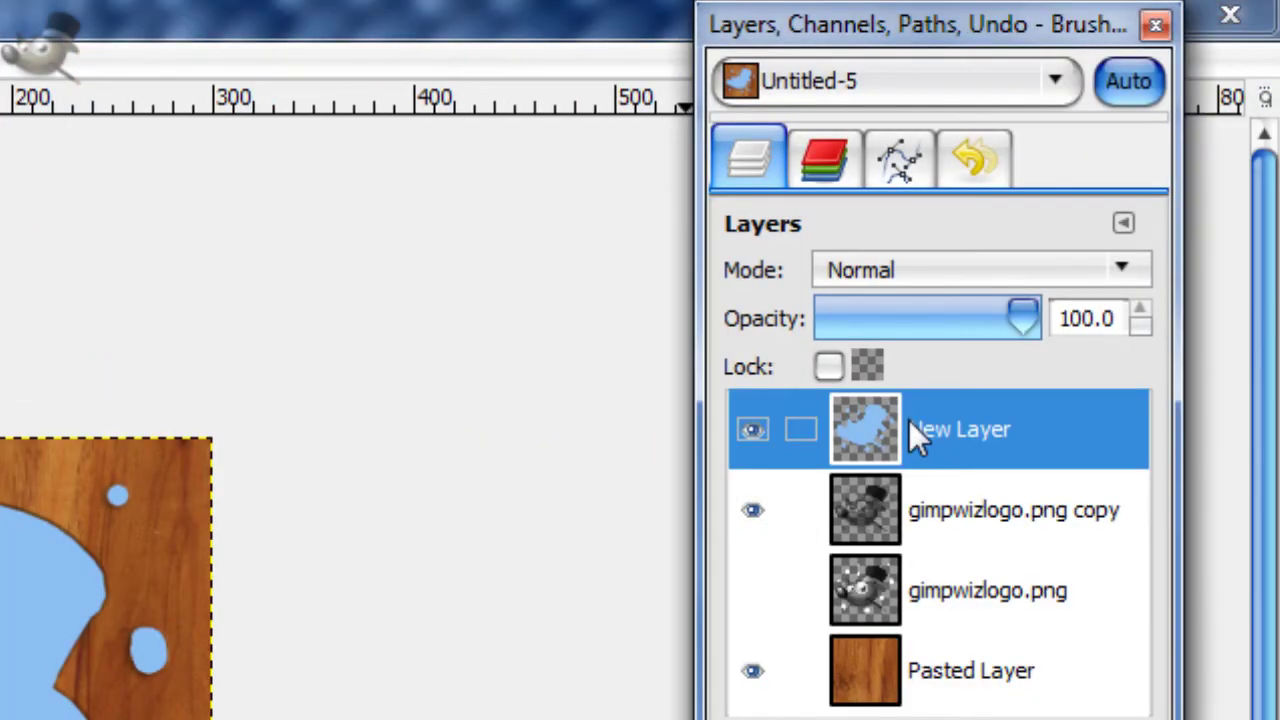
click(917, 269)
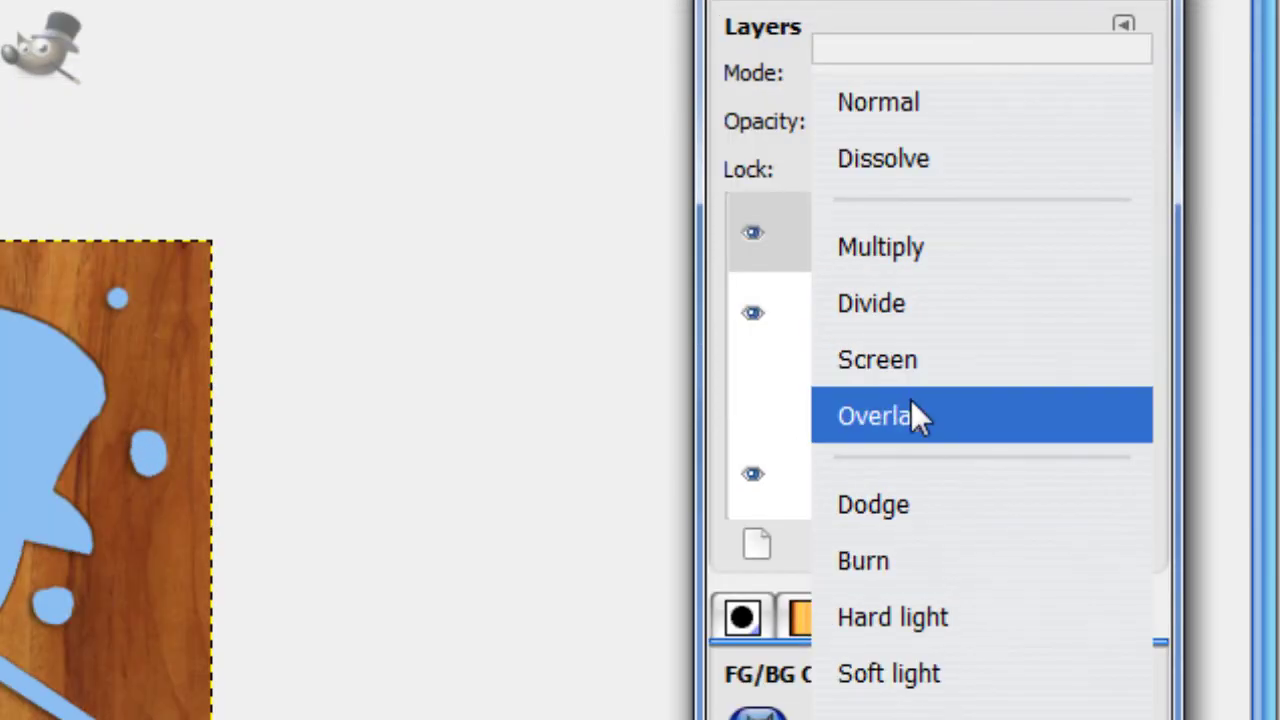
click(914, 612)
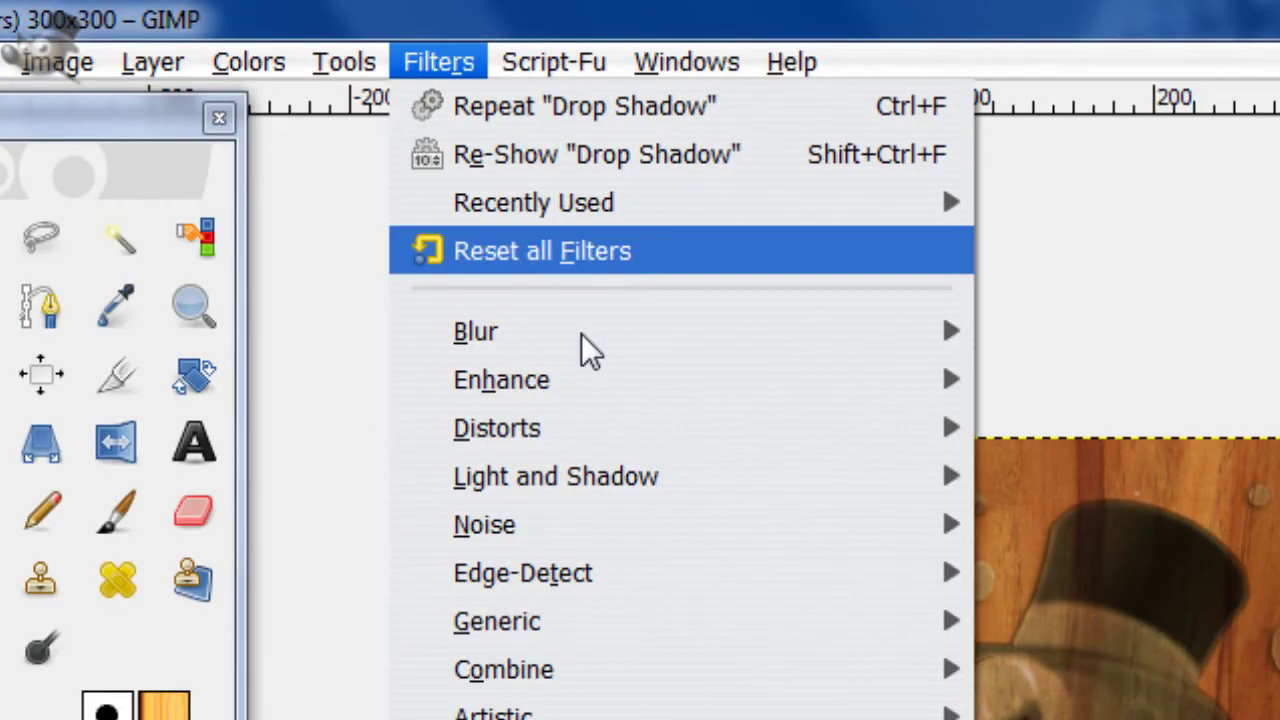
Apply a Ripple distortion with period 80, amplitude 6 and phase shift 0.
mouse_move(543, 428)
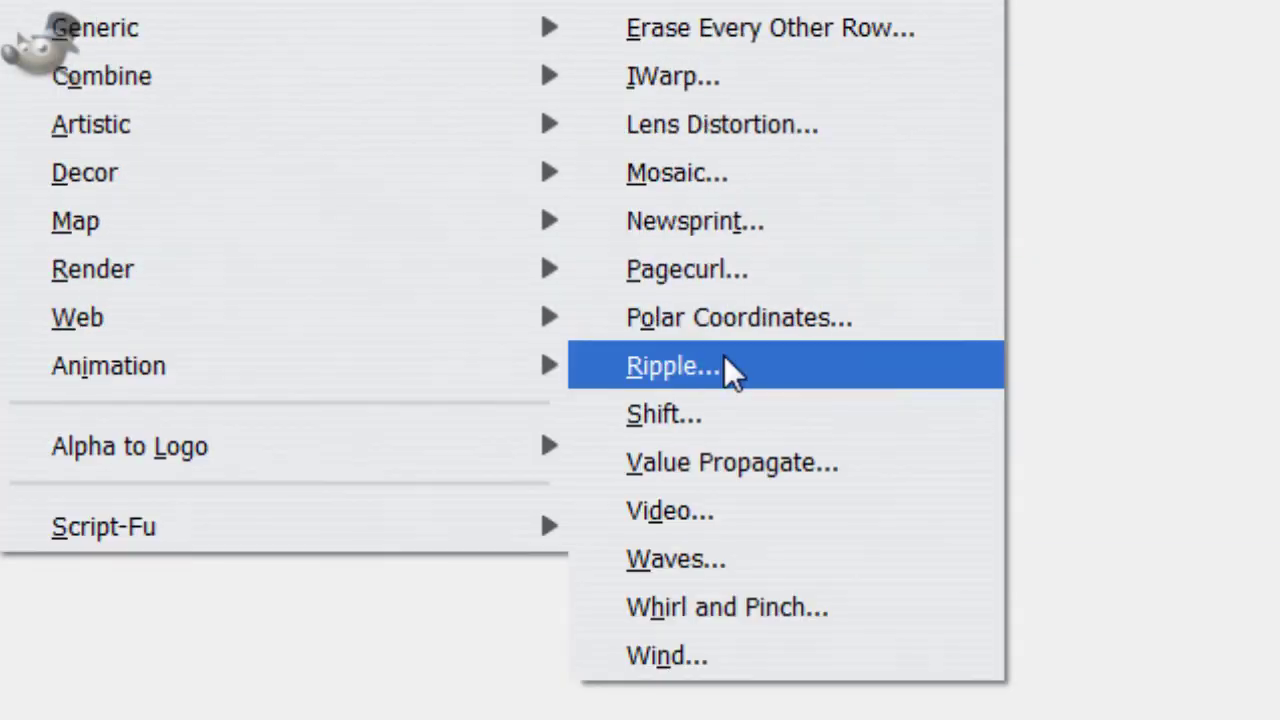
click(675, 366)
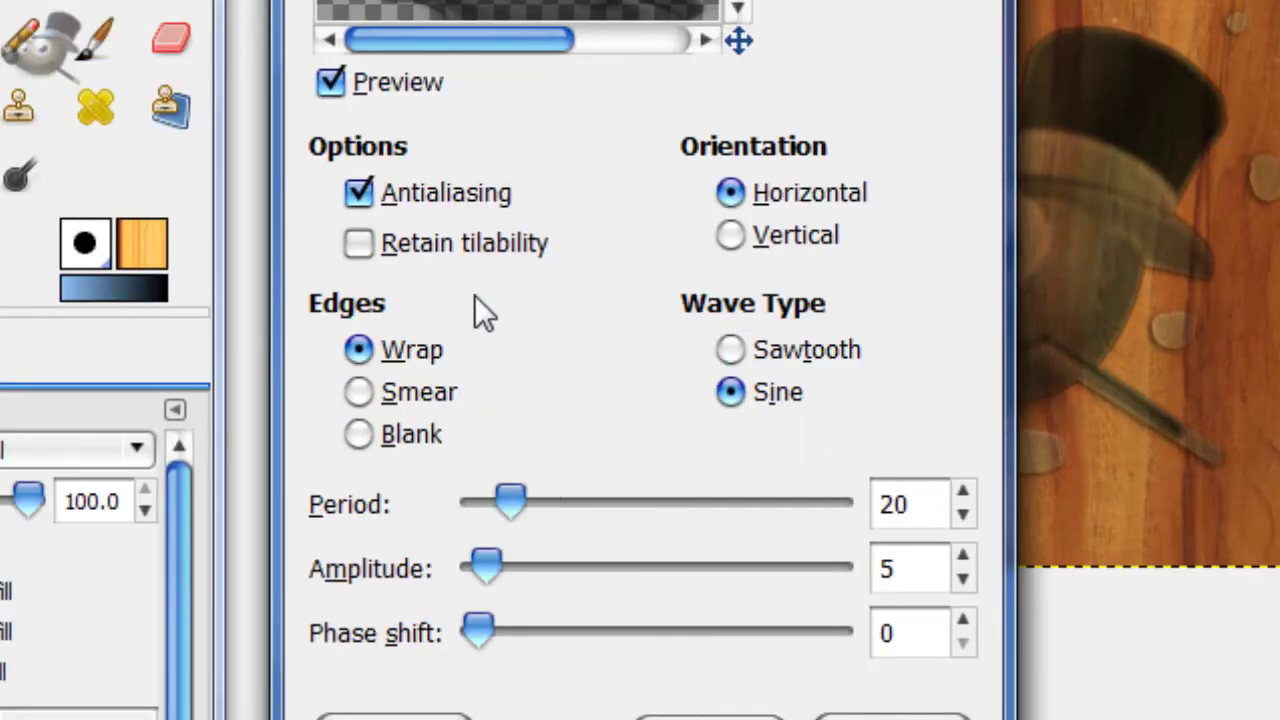
drag(502, 504, 617, 536)
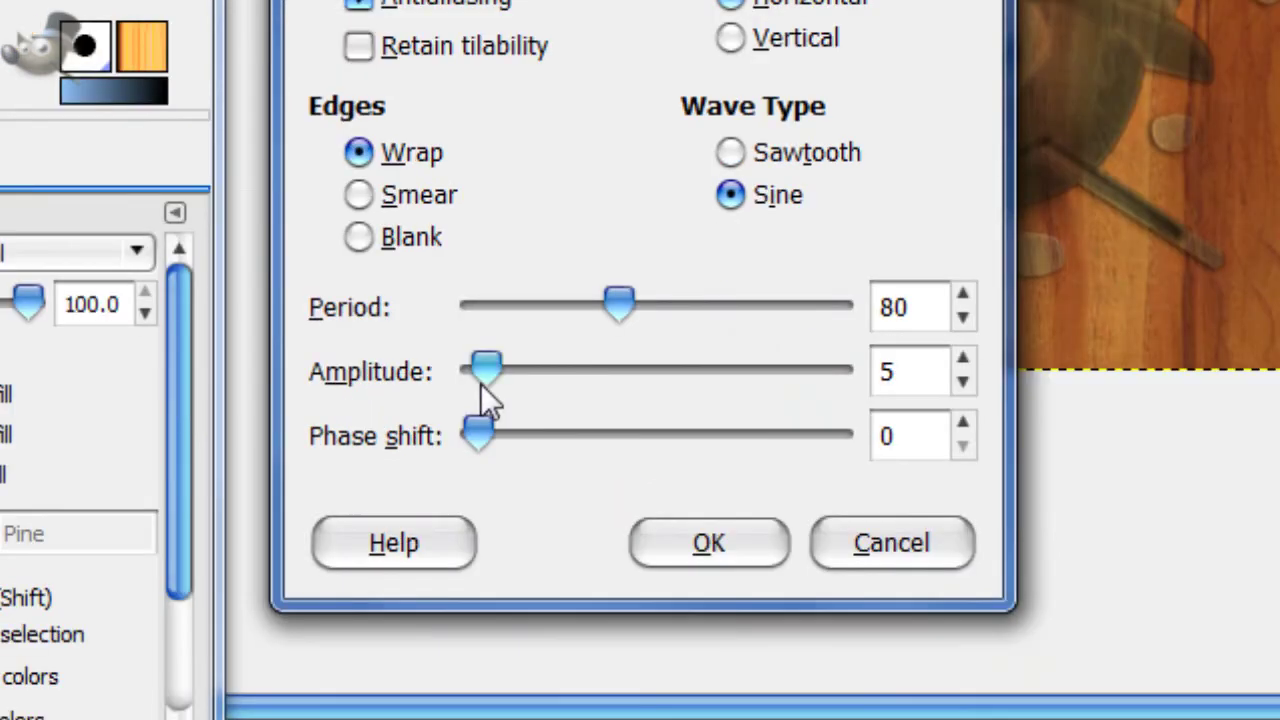
drag(480, 580, 510, 582)
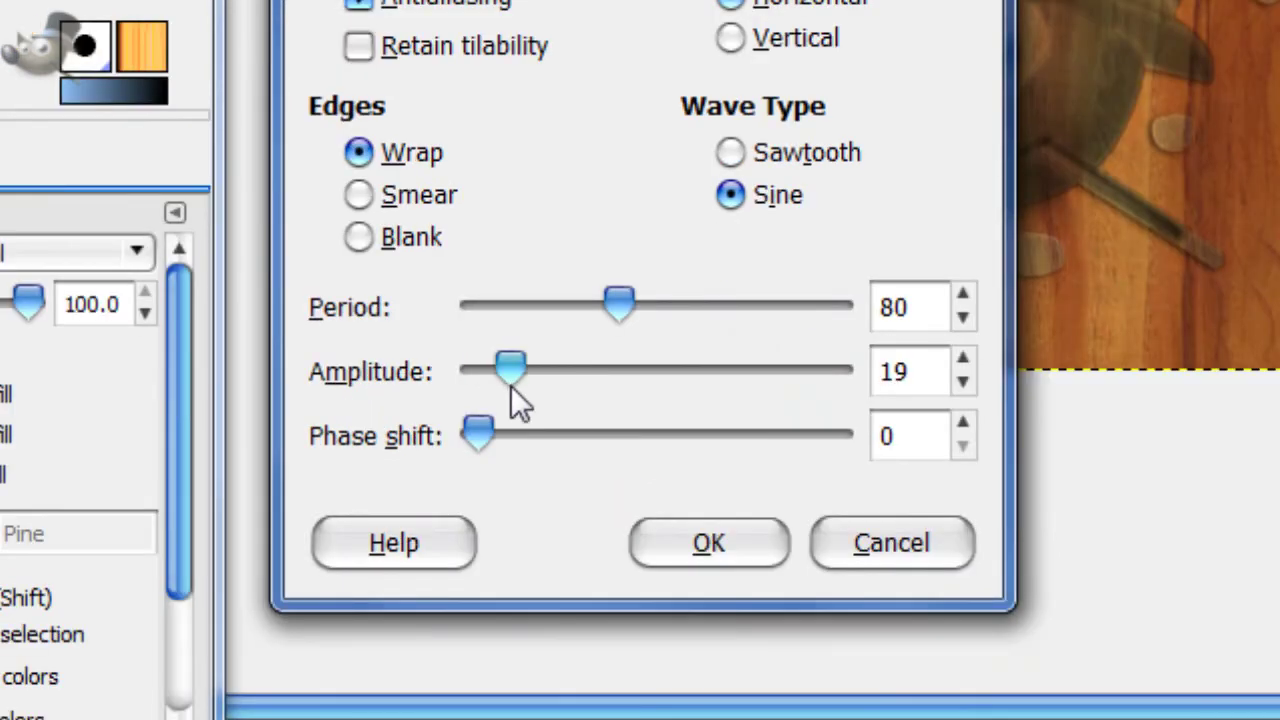
mouse_move(510, 388)
mouse_down()
mouse_move(476, 379)
mouse_move(487, 381)
mouse_up()
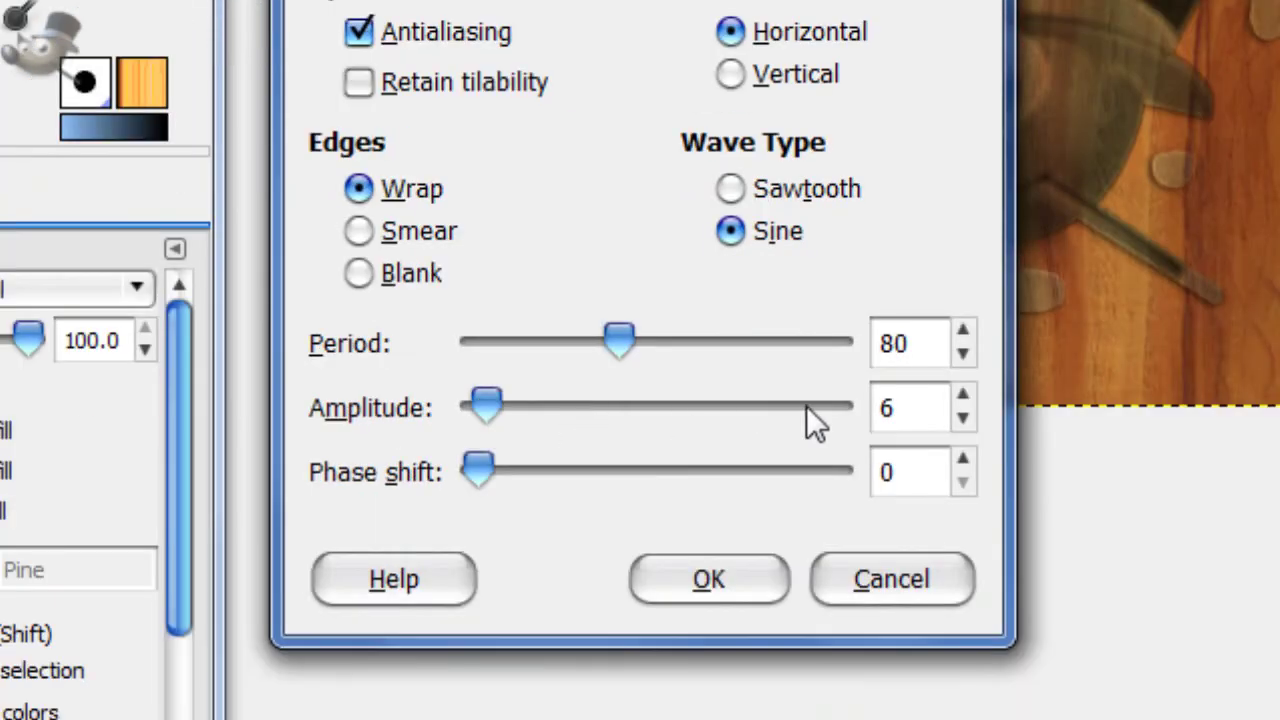
double_click(900, 351)
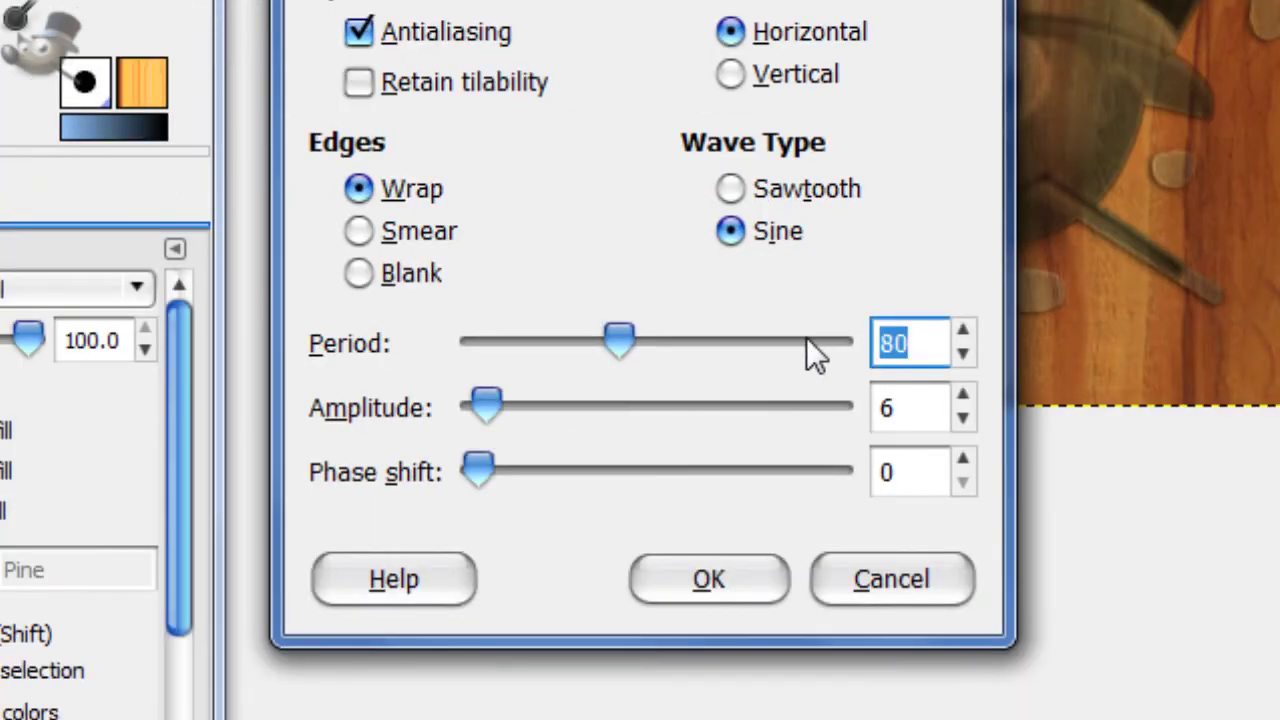
double_click(902, 411)
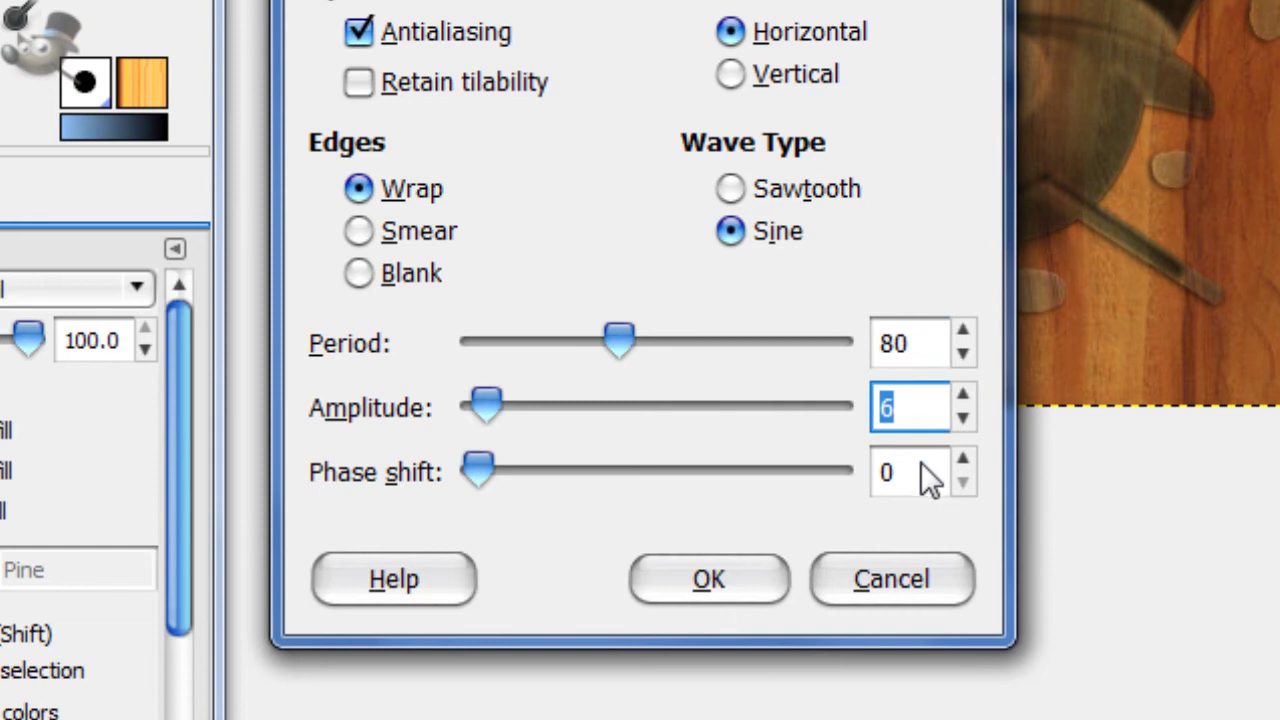
double_click(921, 464)
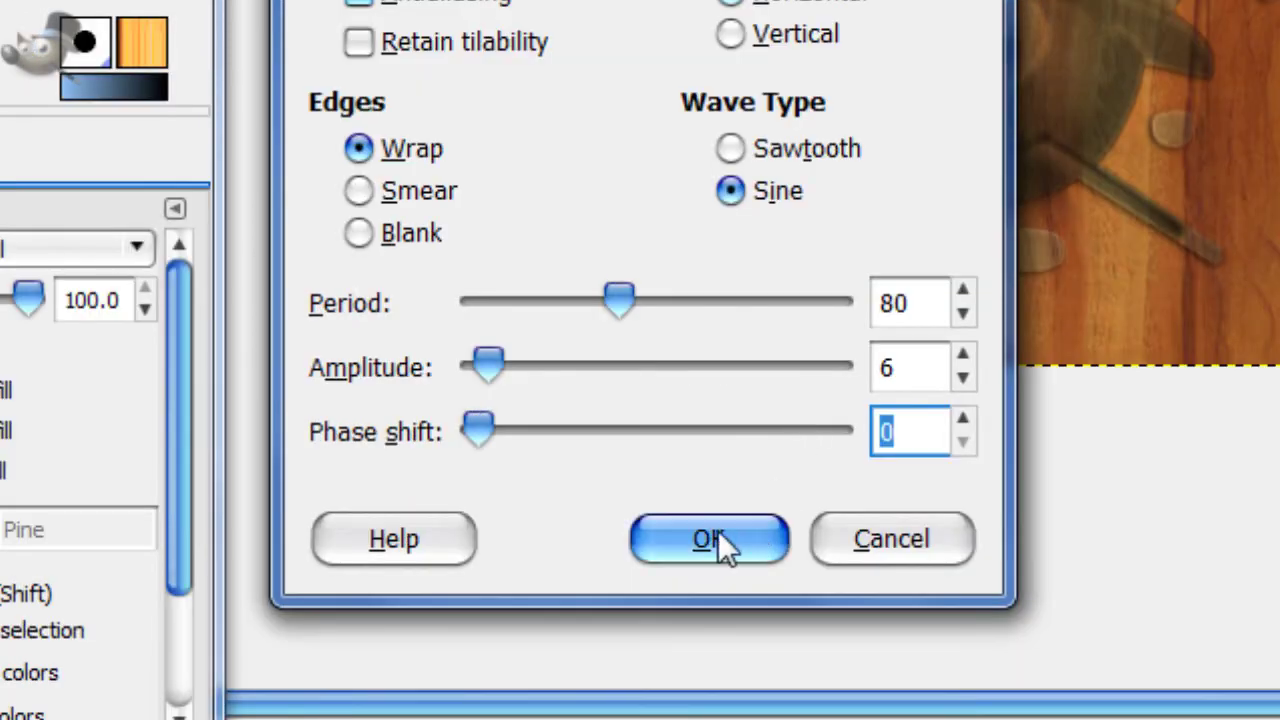
click(716, 535)
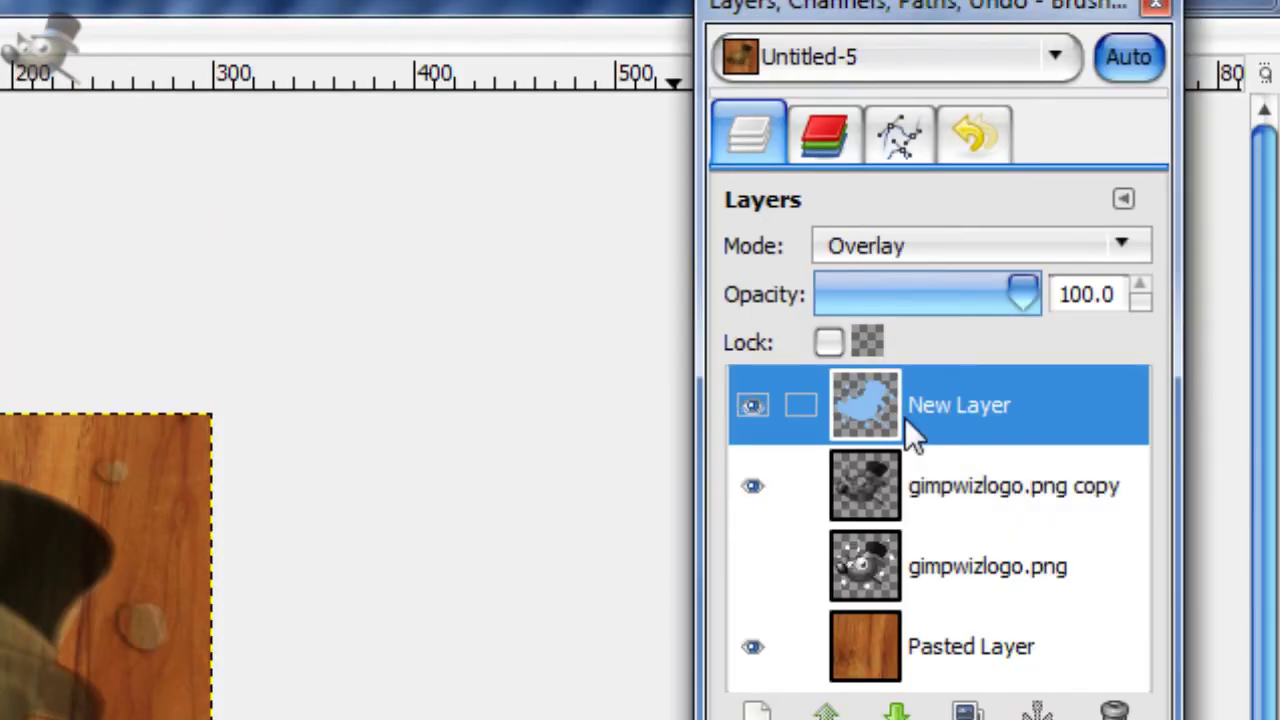
Reapply the period 80, amplitude 6 Ripple from Recently Used filters.
click(101, 62)
mouse_move(195, 206)
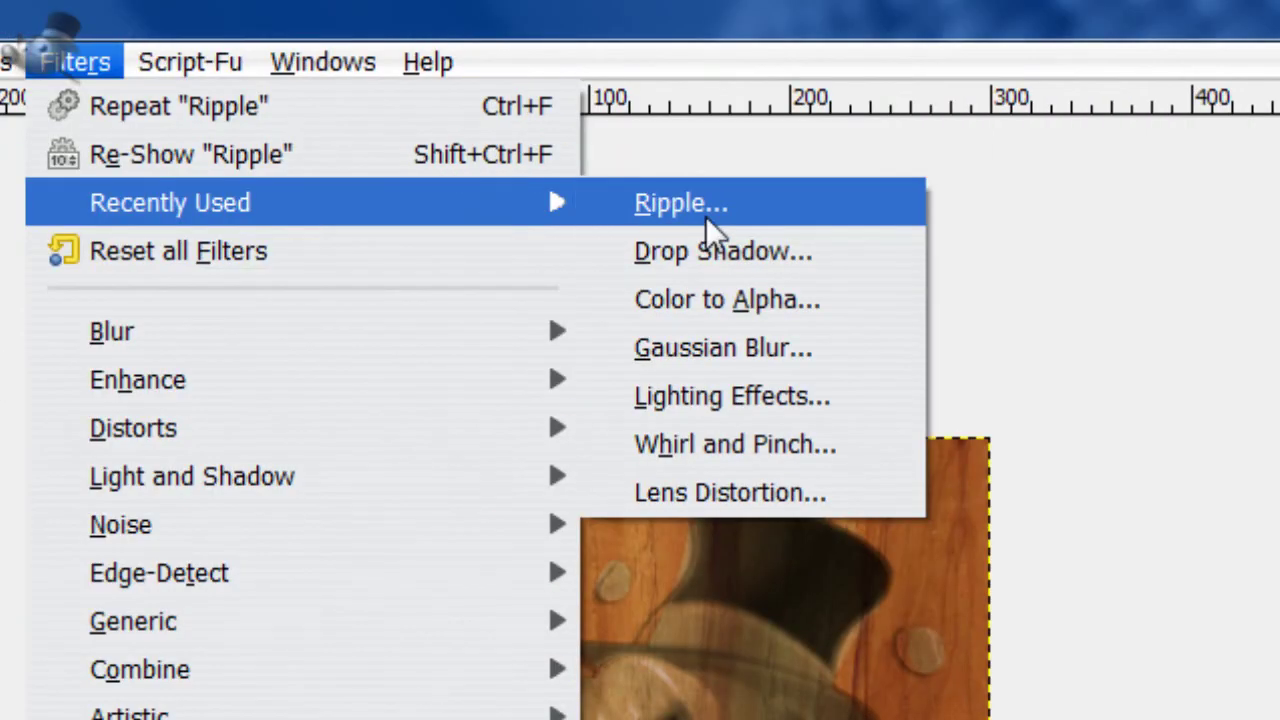
click(704, 221)
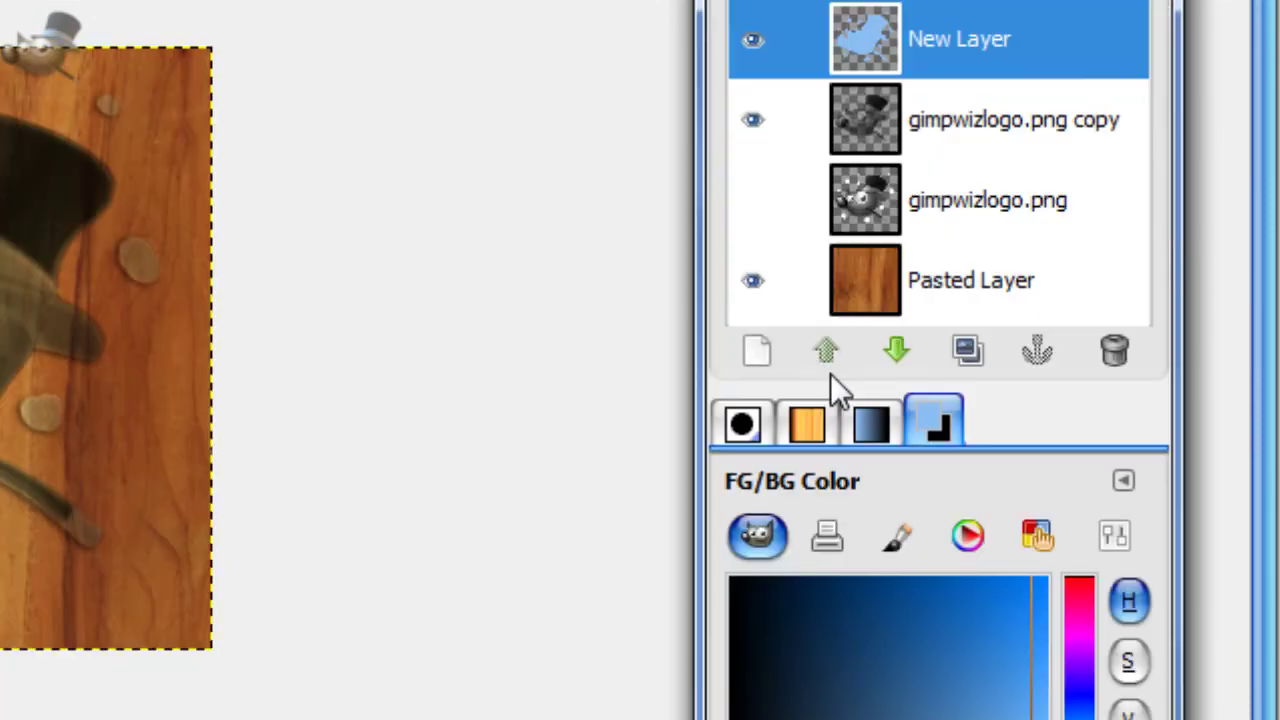
Add transparent New Layer#1 and make white the foreground colour.
click(757, 352)
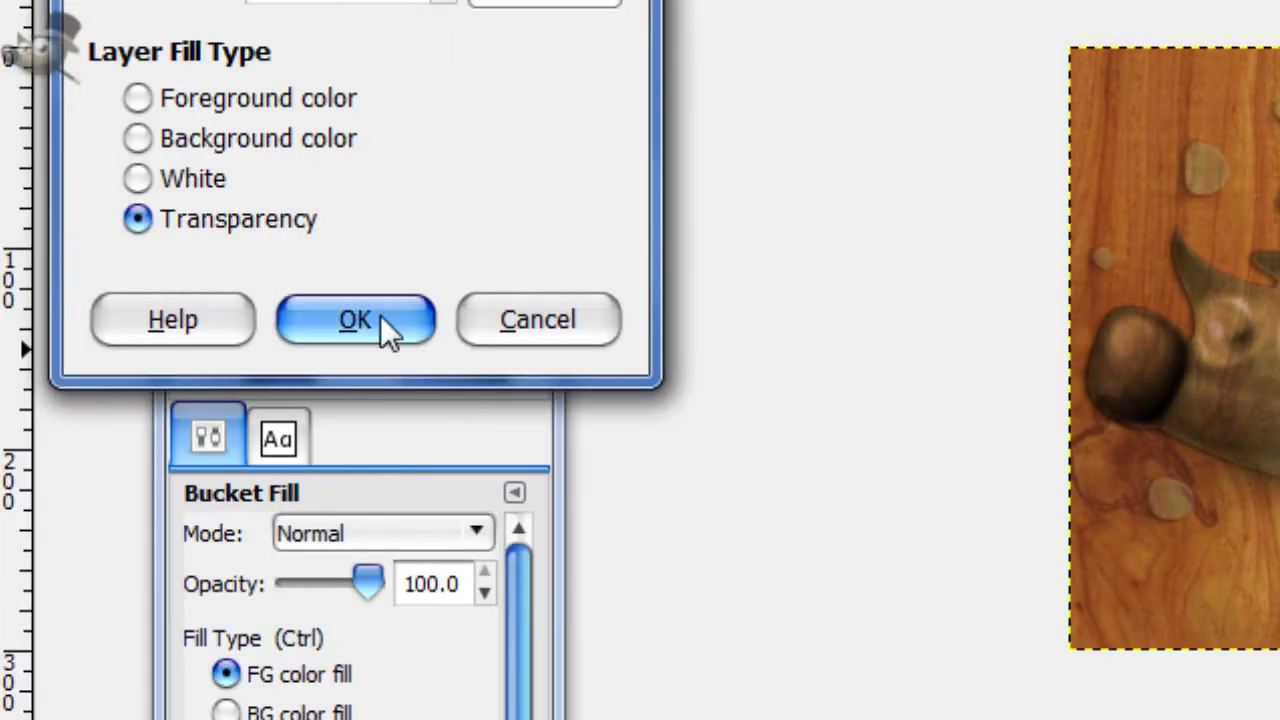
click(380, 315)
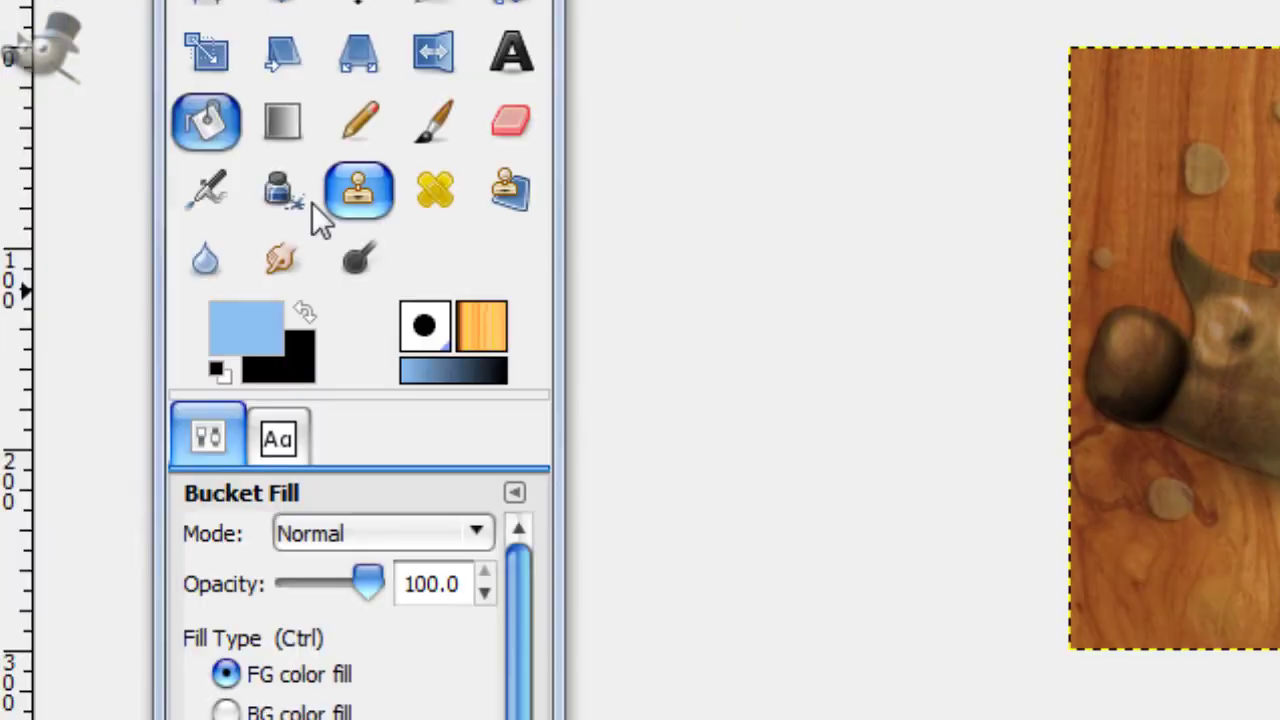
click(219, 371)
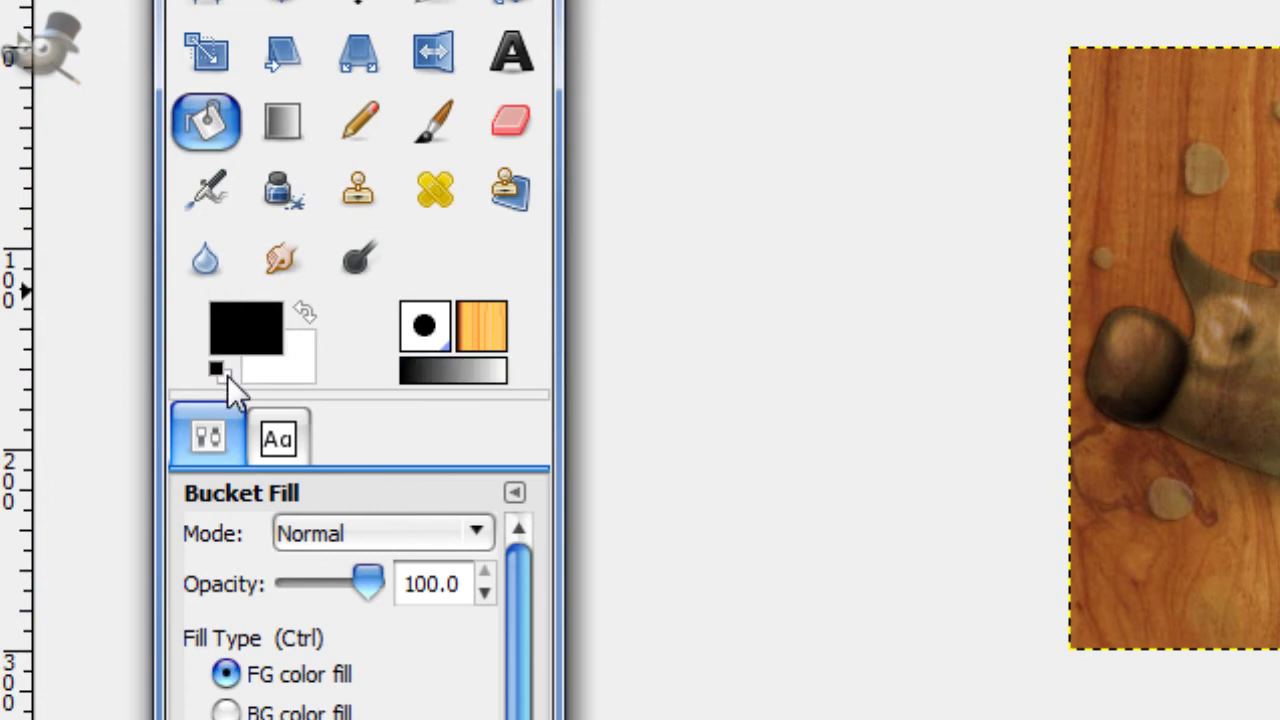
click(304, 333)
click(1115, 440)
click(305, 315)
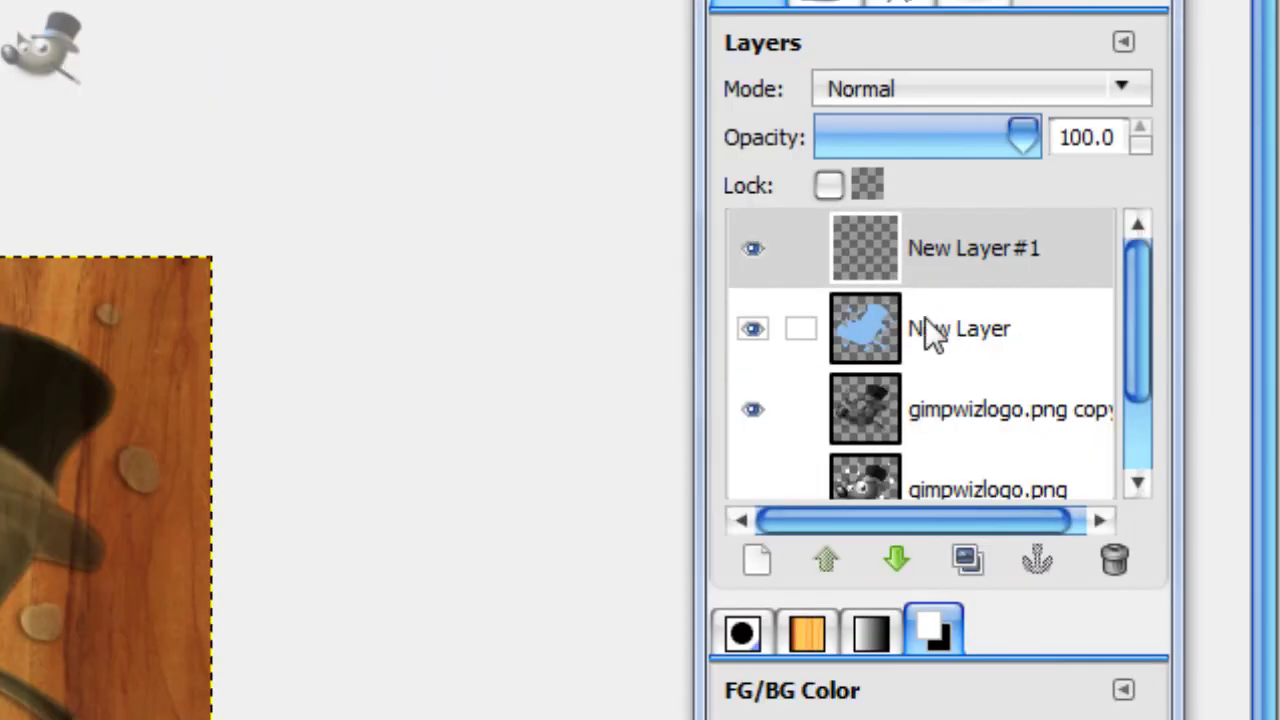
Select New Layer's mascot shape, fill it white on New Layer#1, and invert the selection.
right_click(928, 335)
click(651, 455)
click(860, 258)
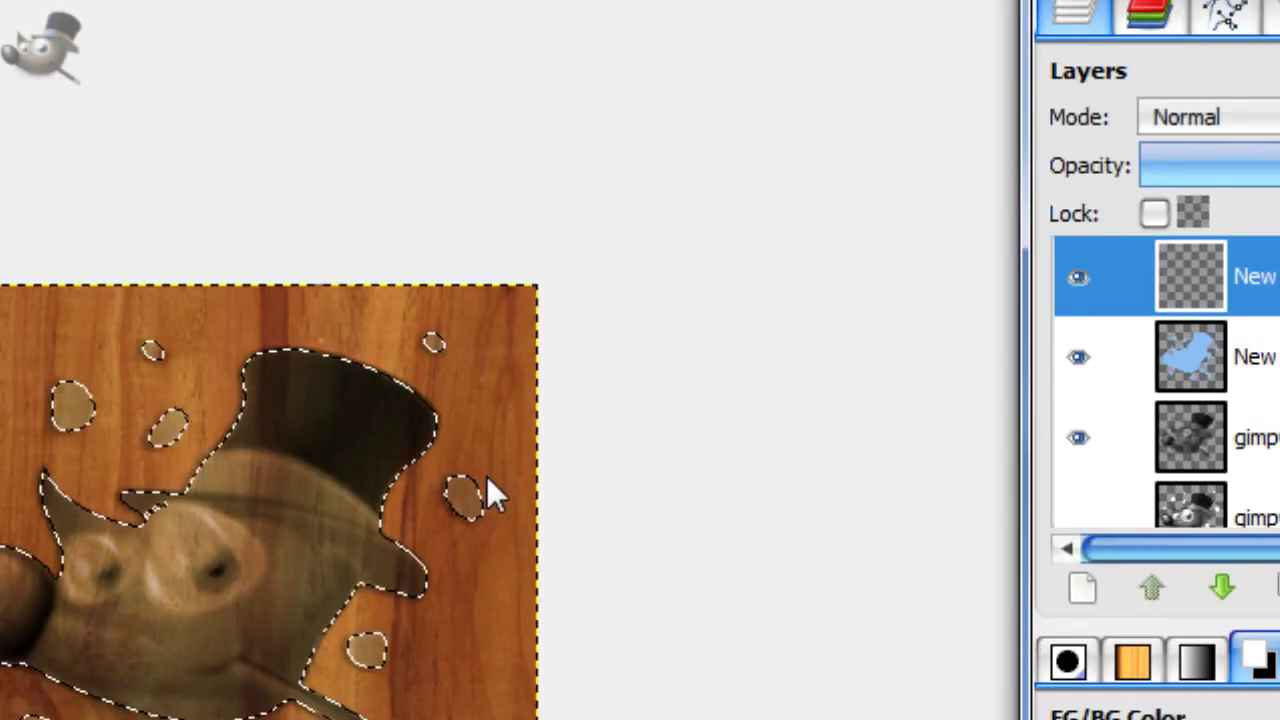
key(ctrl+comma)
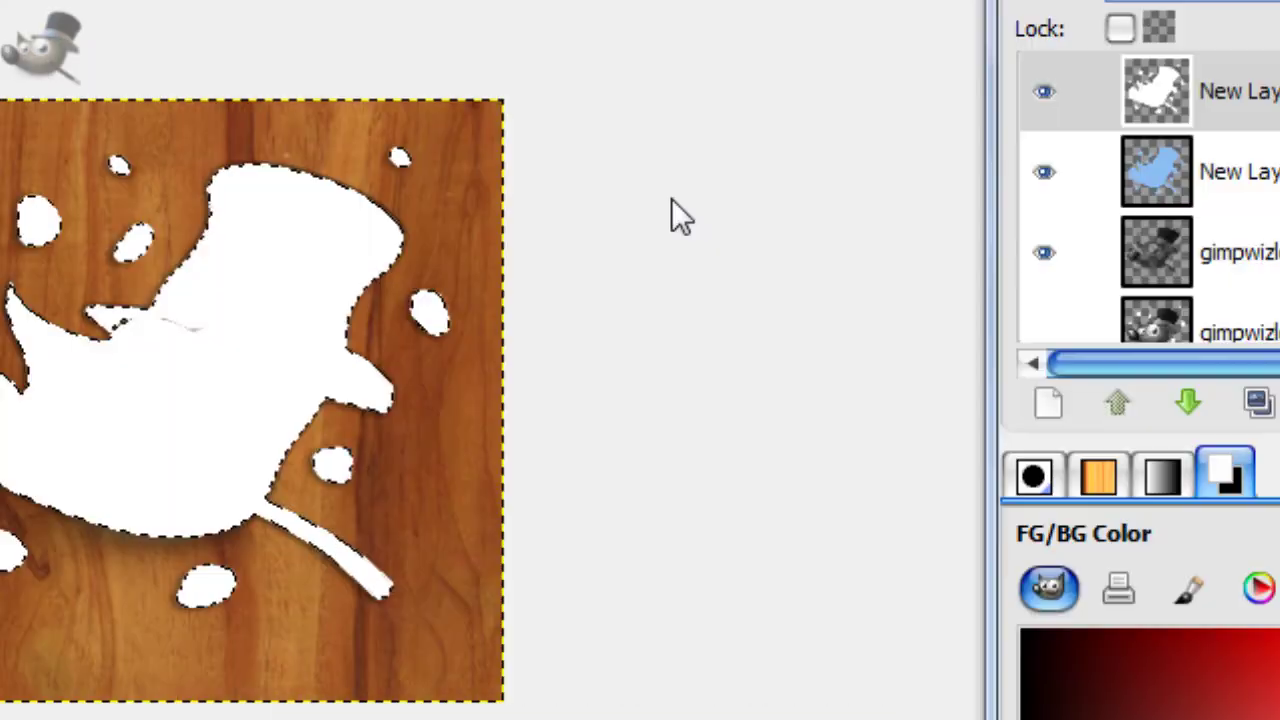
click(195, 62)
click(247, 198)
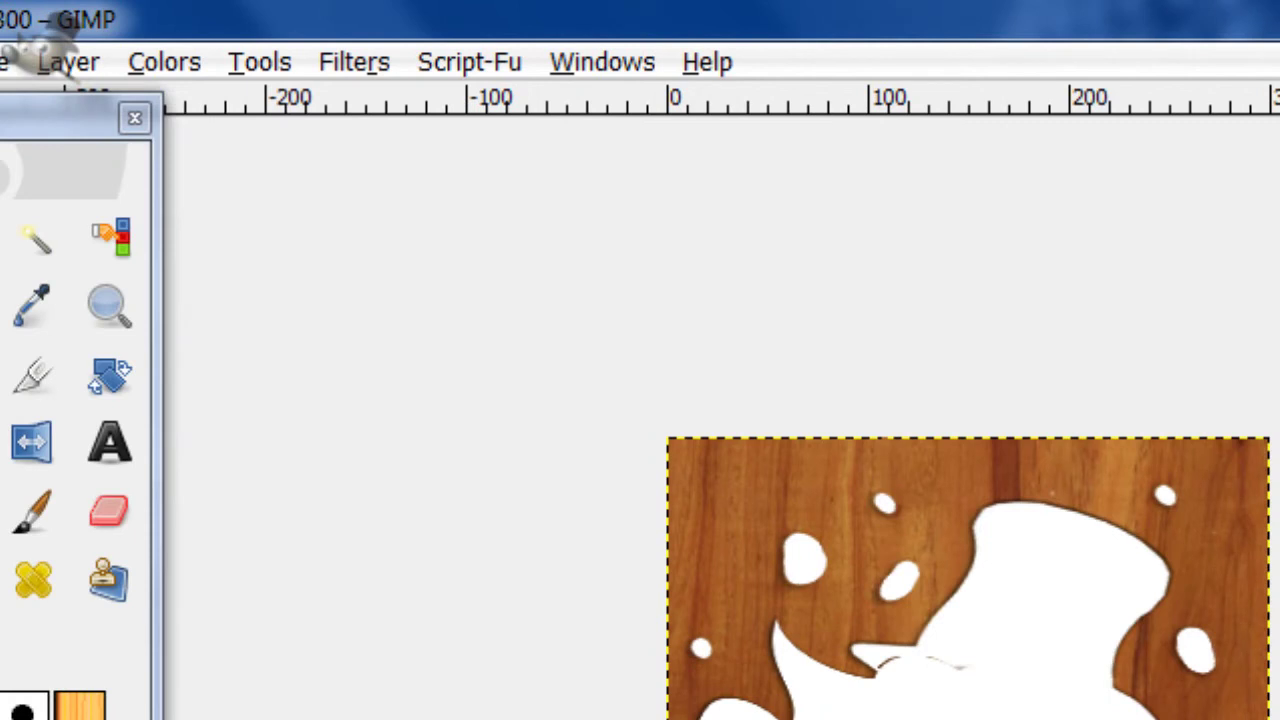
Switch New Layer#1 to Soft light and fade its opacity, toggling it to compare.
scroll(919, 259, down, 5)
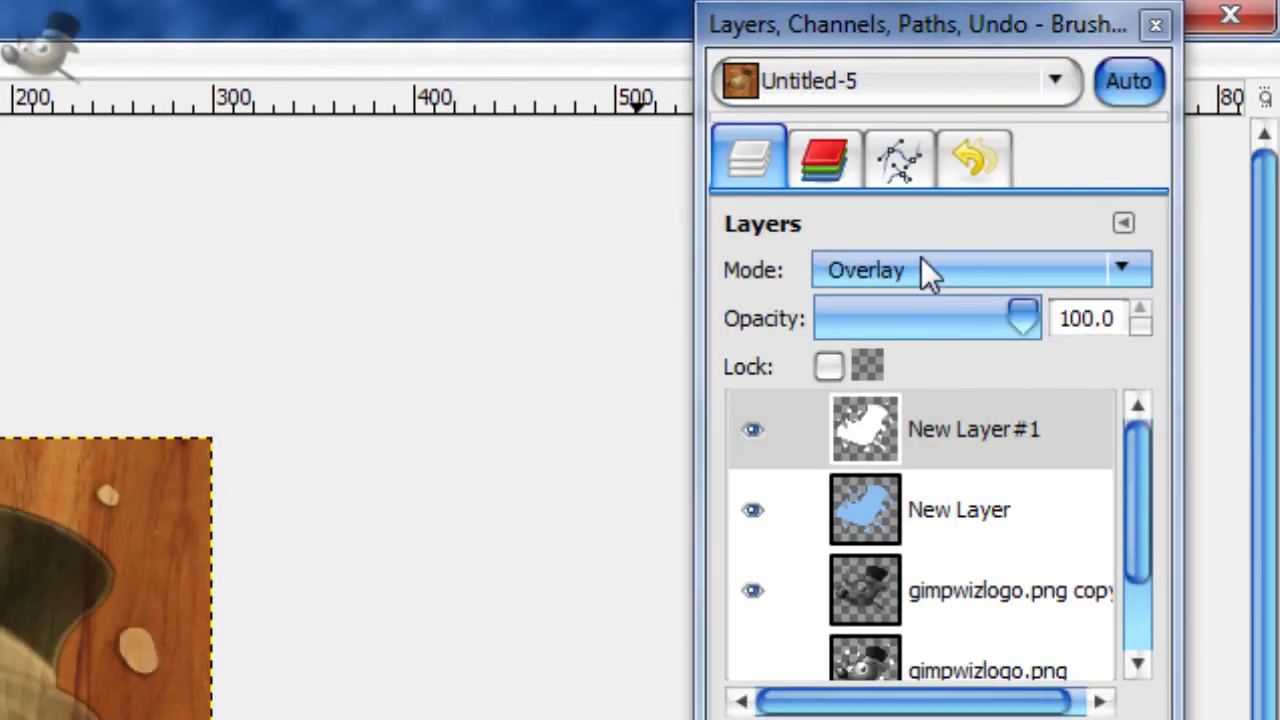
scroll(945, 273, down, 2)
scroll(945, 273, down, 2)
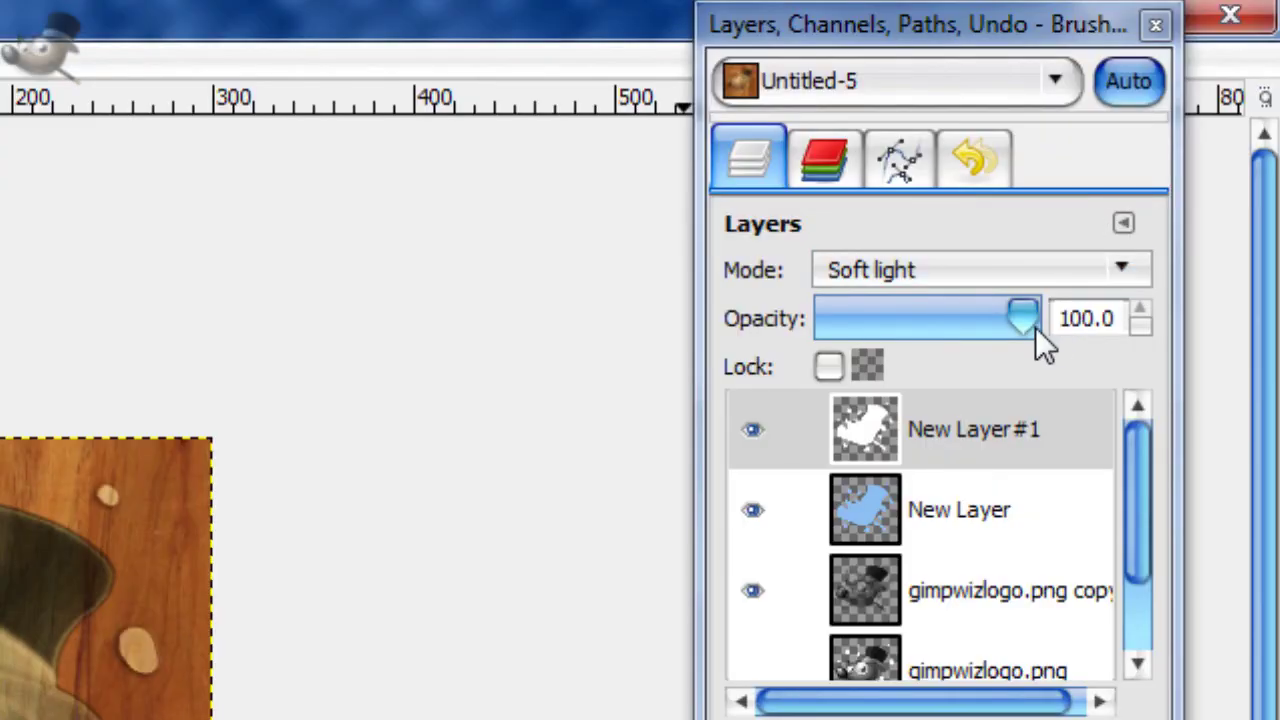
drag(1035, 327, 909, 325)
click(752, 428)
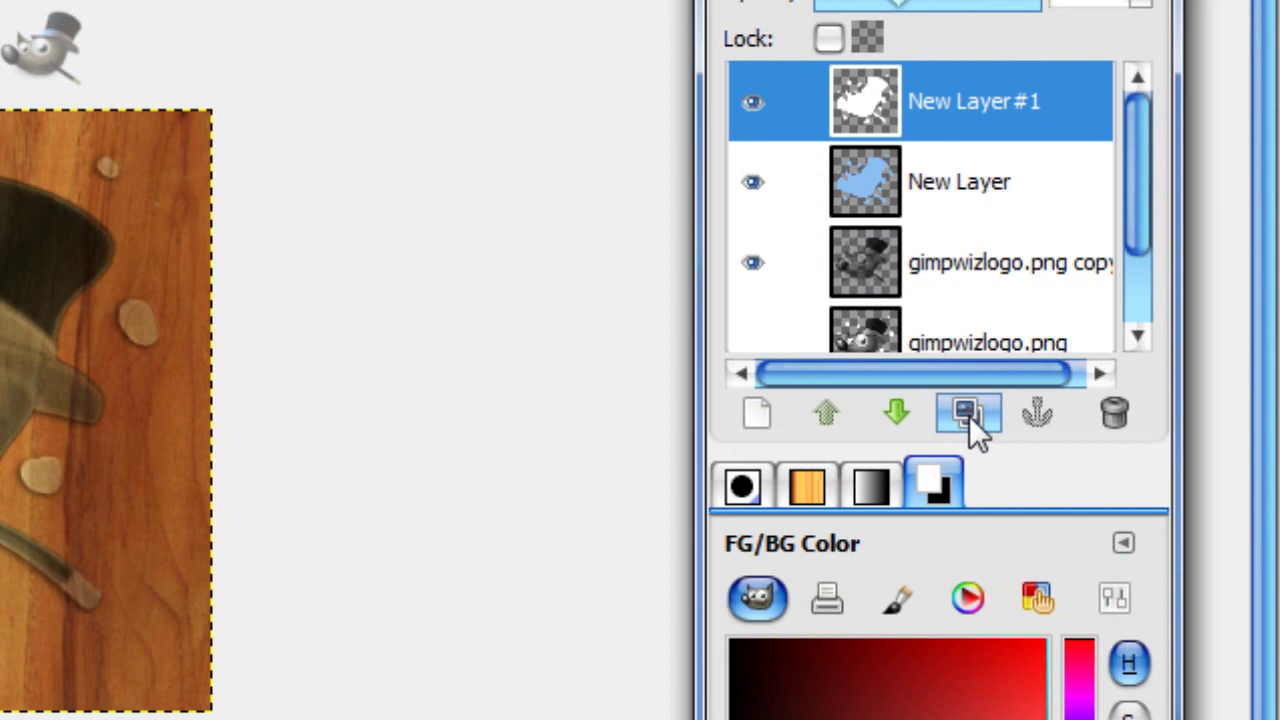
Lower New Layer#1 opacity to 17 and raise the blue New Layer above it.
click(897, 415)
click(849, 421)
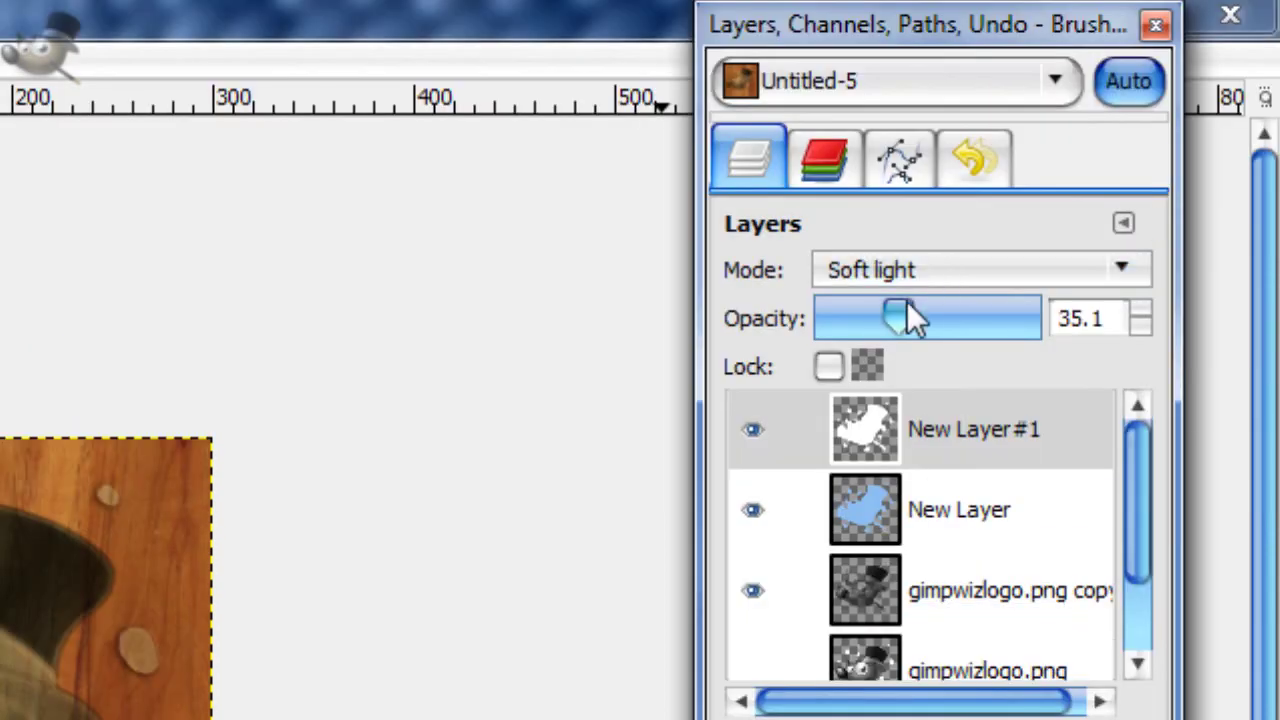
drag(907, 305, 870, 317)
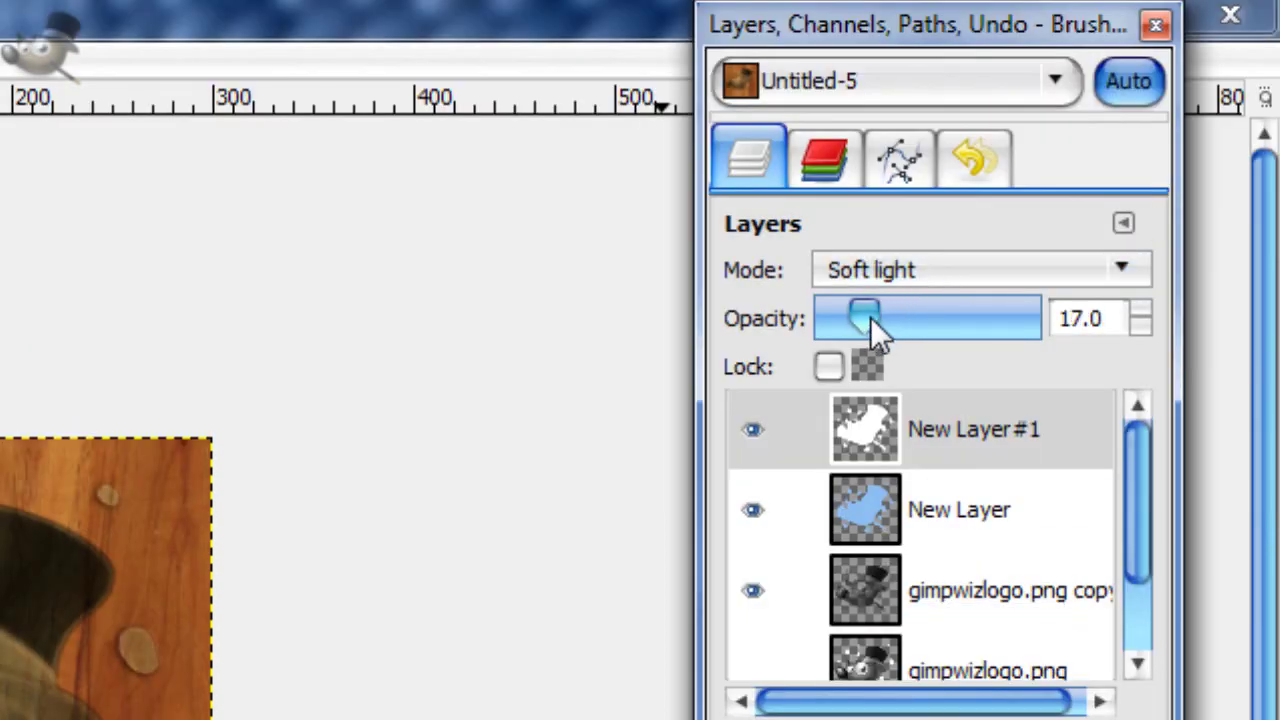
click(886, 509)
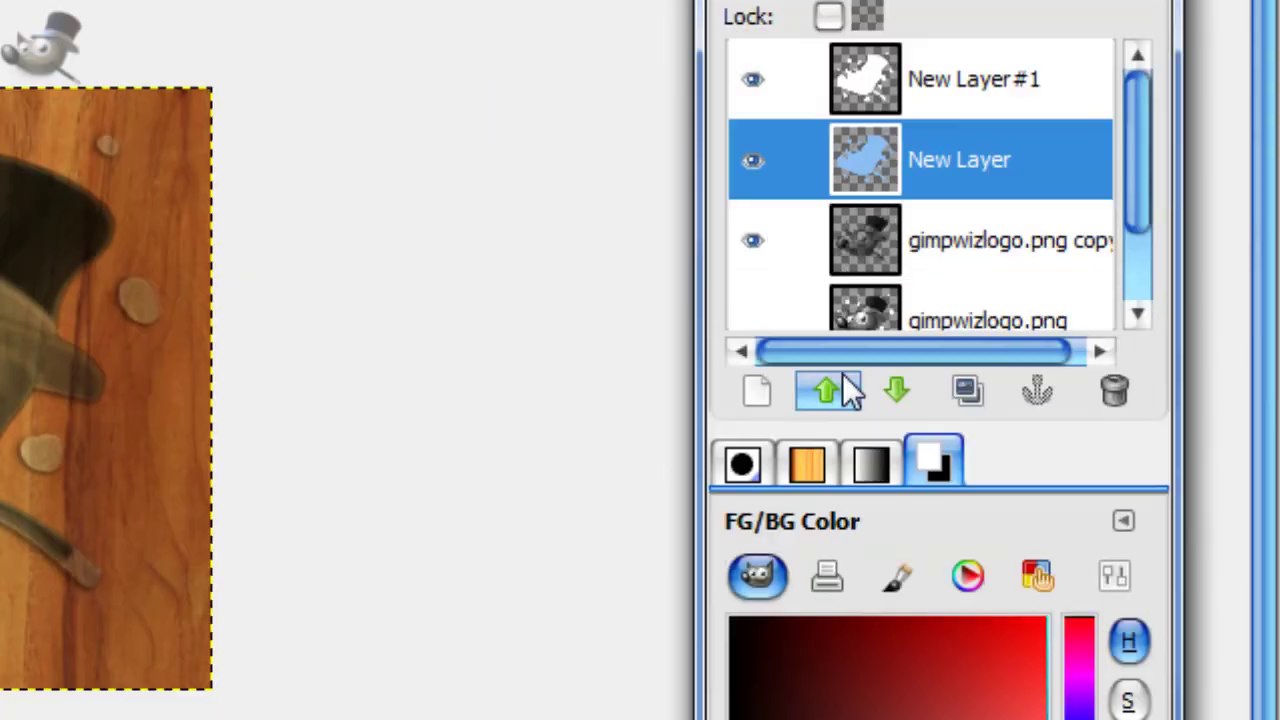
click(840, 390)
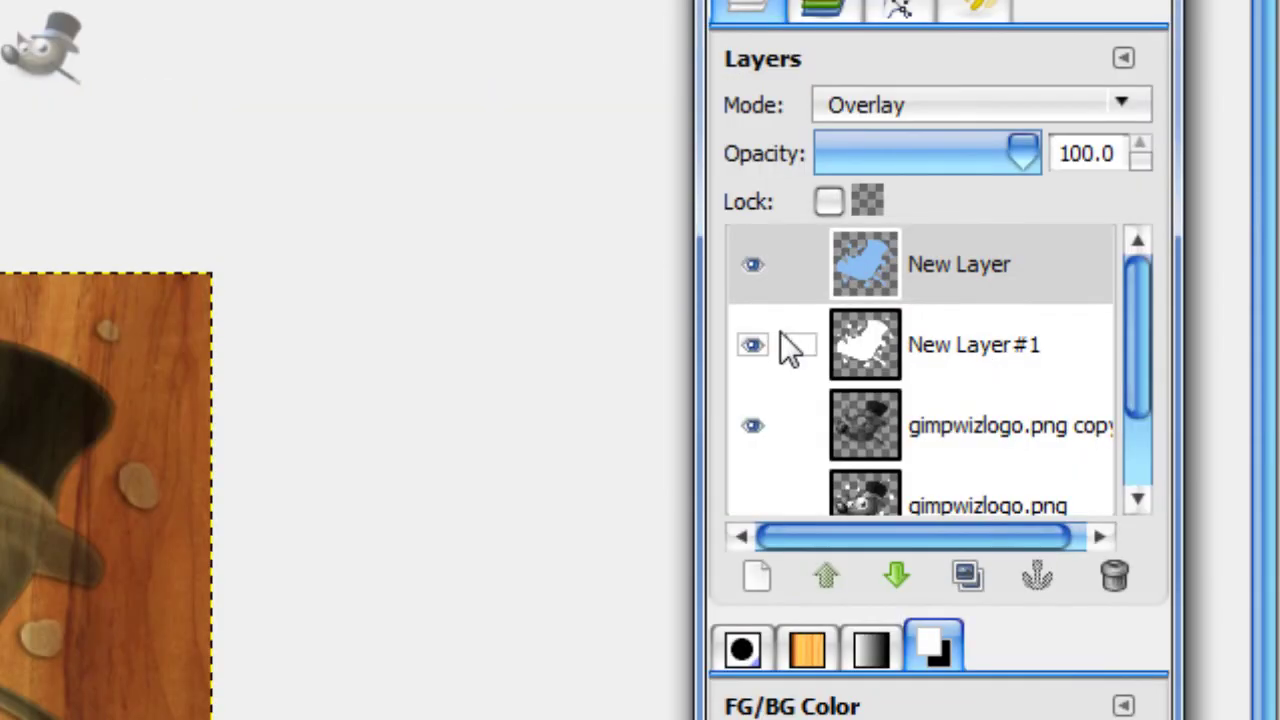